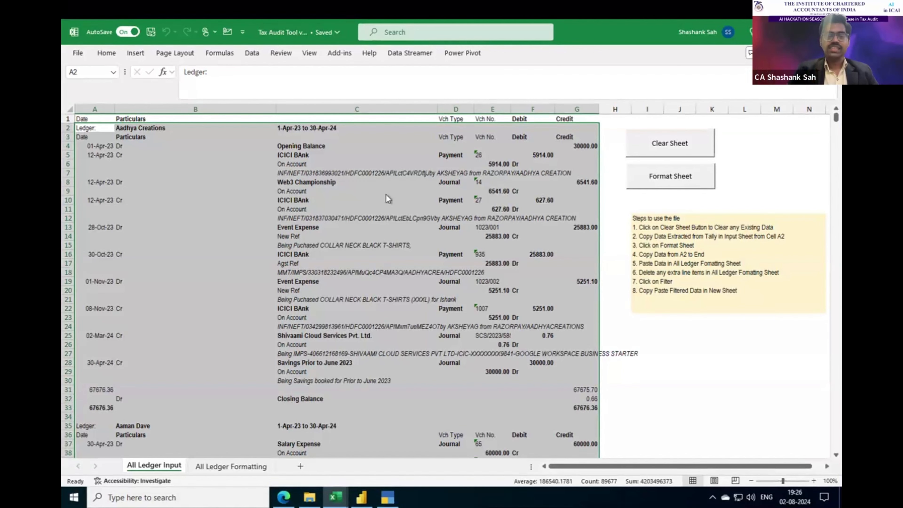
Switch to the All ledgers v1.0 workbook and copy the ledger data from cell A6 through the last used cell.
key("alt+Tab")
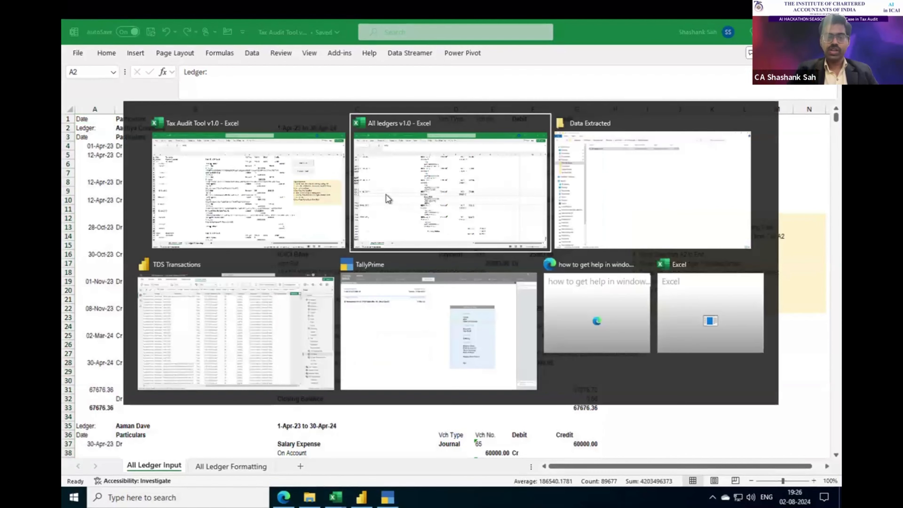
left_click(386, 195)
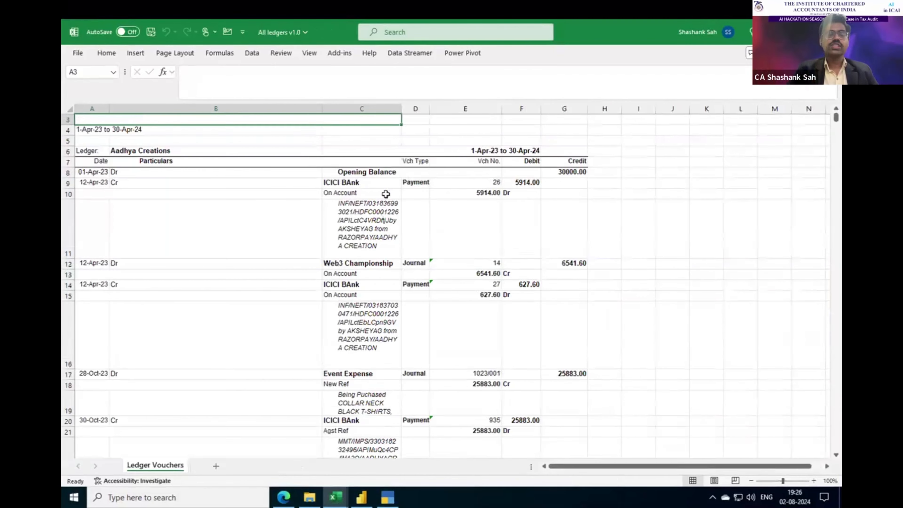
key("Down")
key("Down")
key("Up")
key("Up")
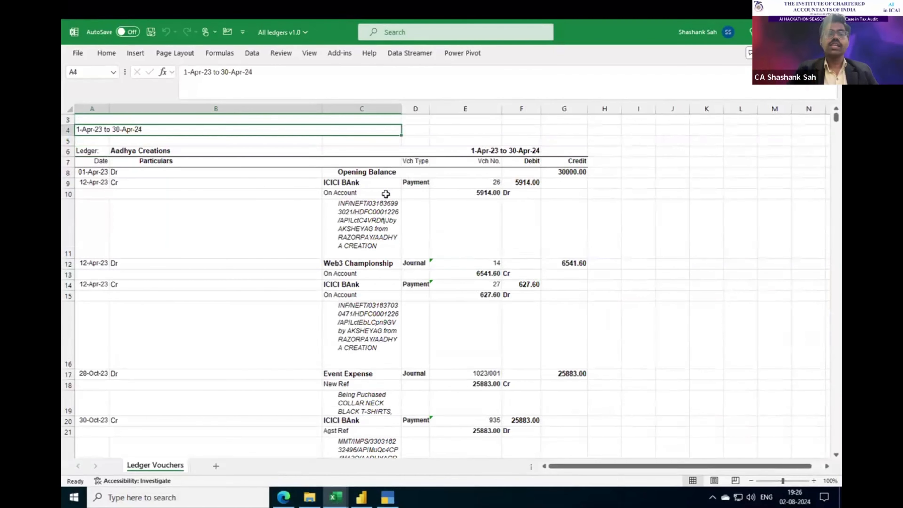
key("Down")
key("Down")
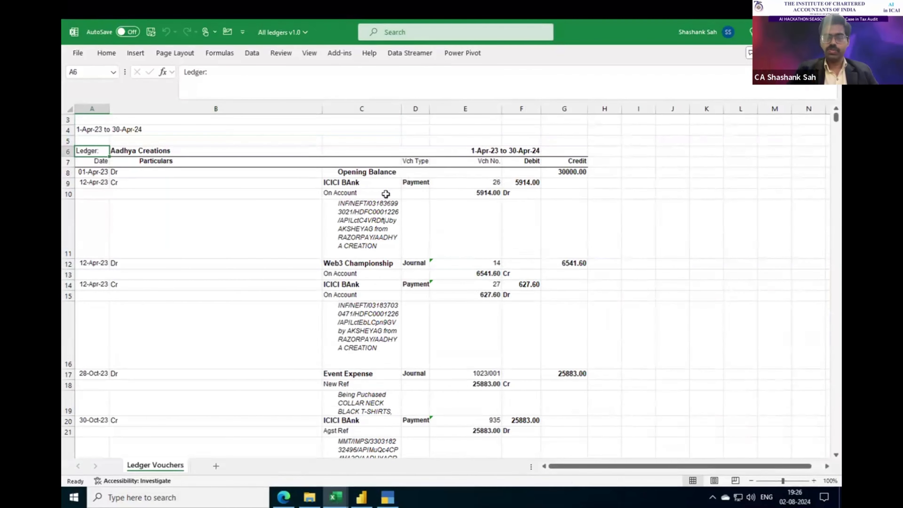
key("ctrl+shift+End")
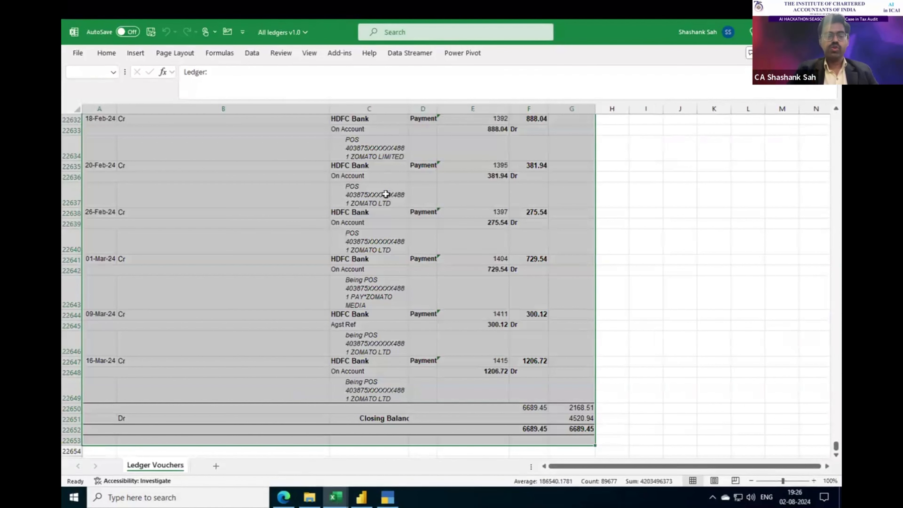
key("ctrl+c")
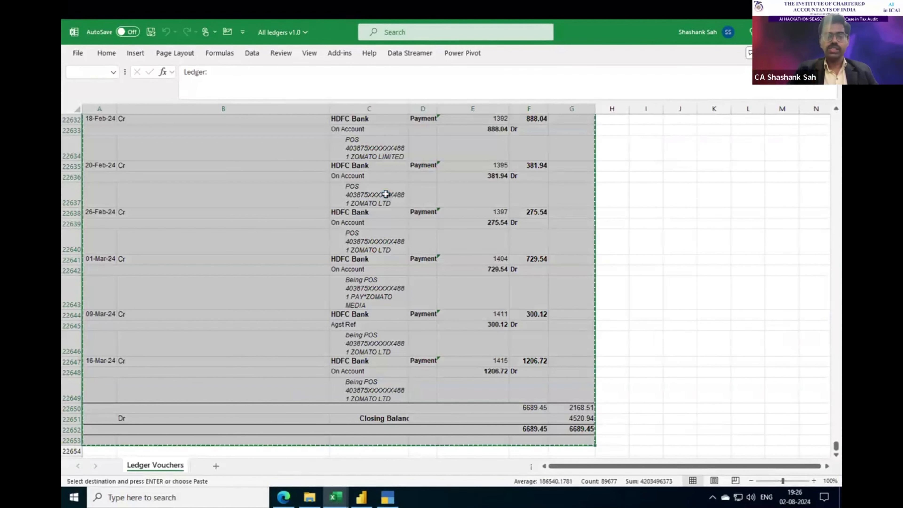
In the Tax Audit Tool workbook, replace the All Ledger Input data with the All ledgers v1.0 data from A2 and run Format Sheet.
key("alt+Tab")
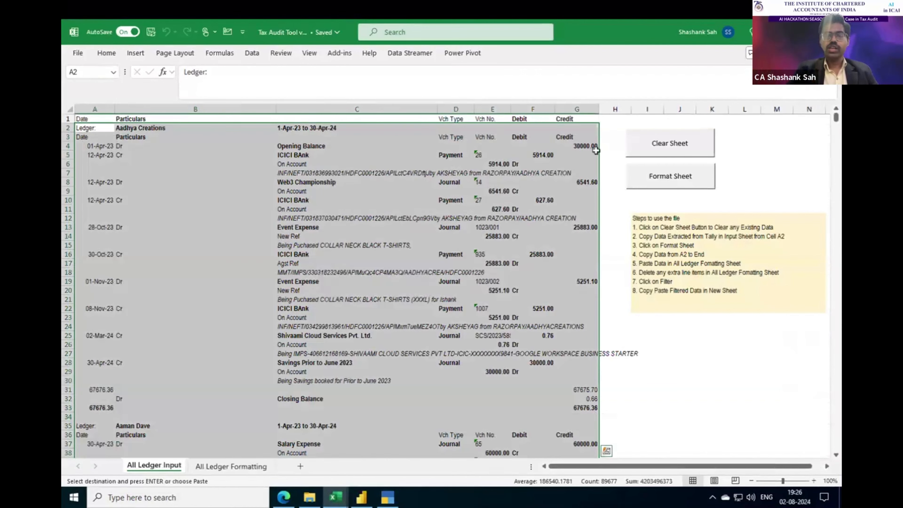
left_click(664, 144)
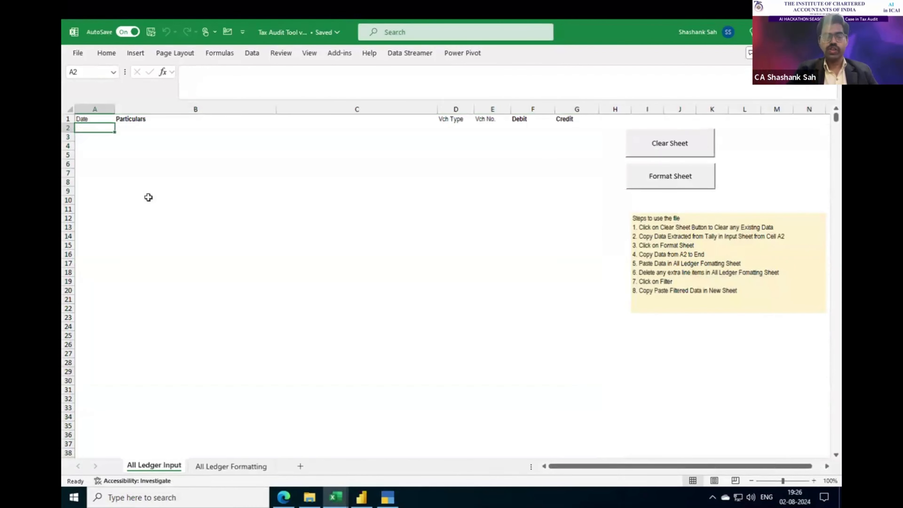
key("alt+Tab")
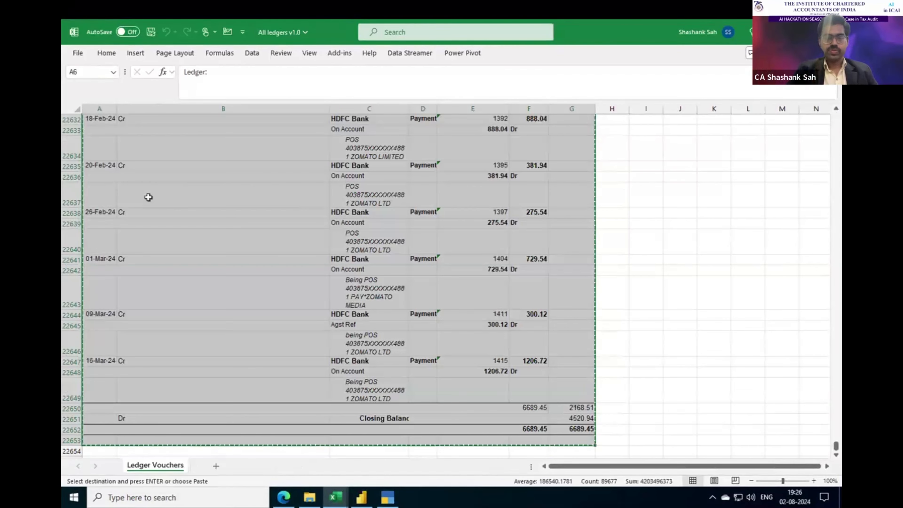
key("alt+Tab")
key("ctrl+v")
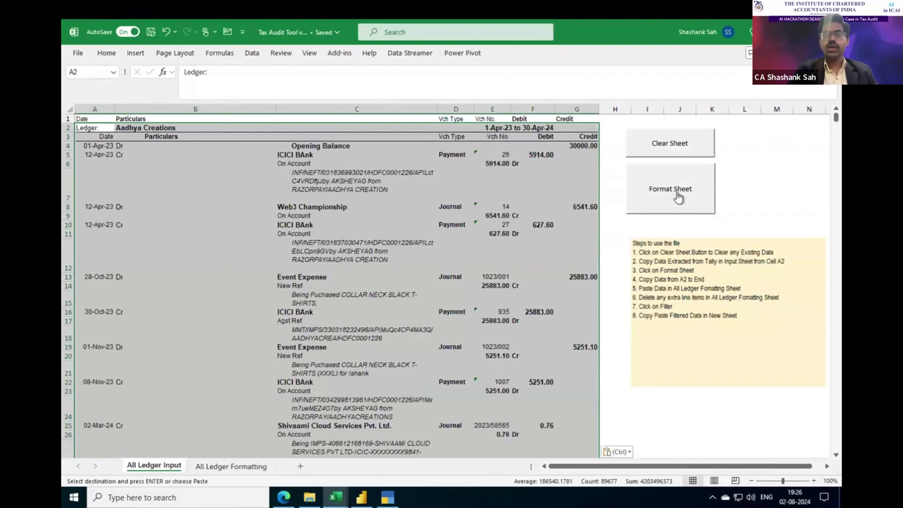
left_click(677, 194)
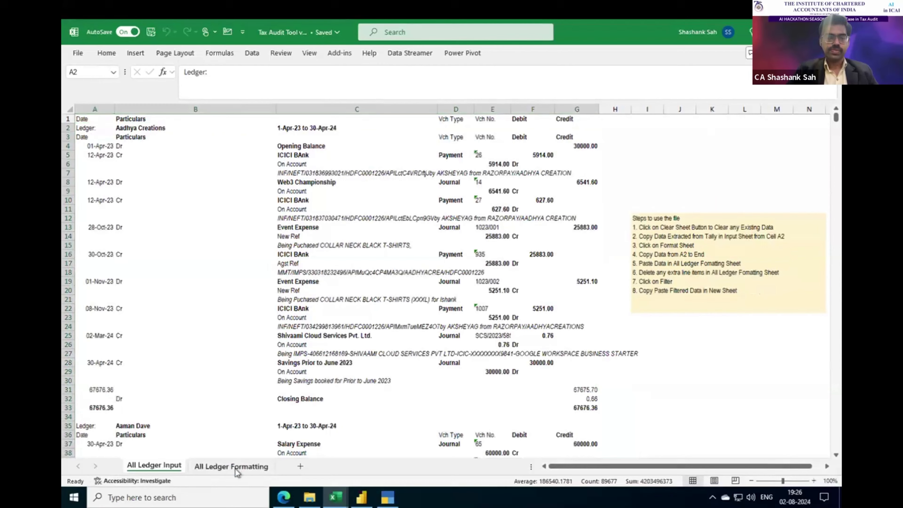
Remove the active filter on the All Ledger Formatting sheet and clear its existing ledger data.
left_click(236, 467)
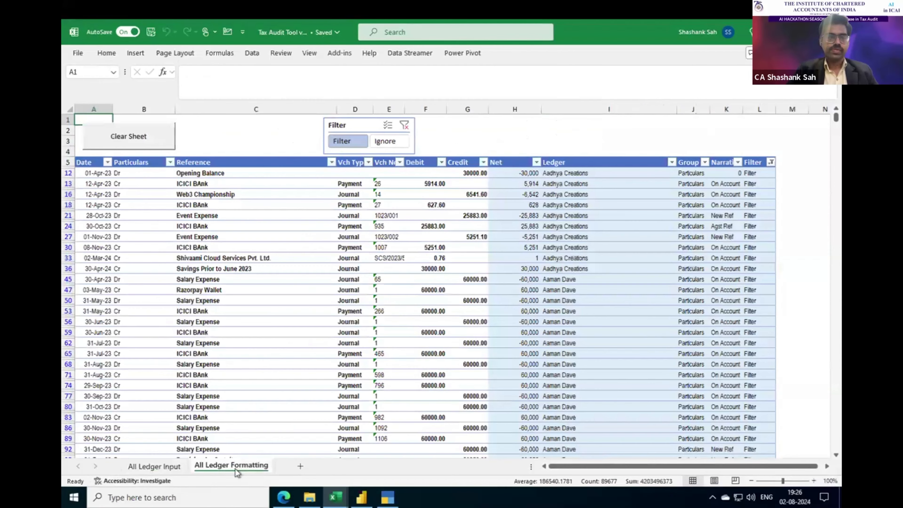
left_click(404, 125)
left_click(120, 142)
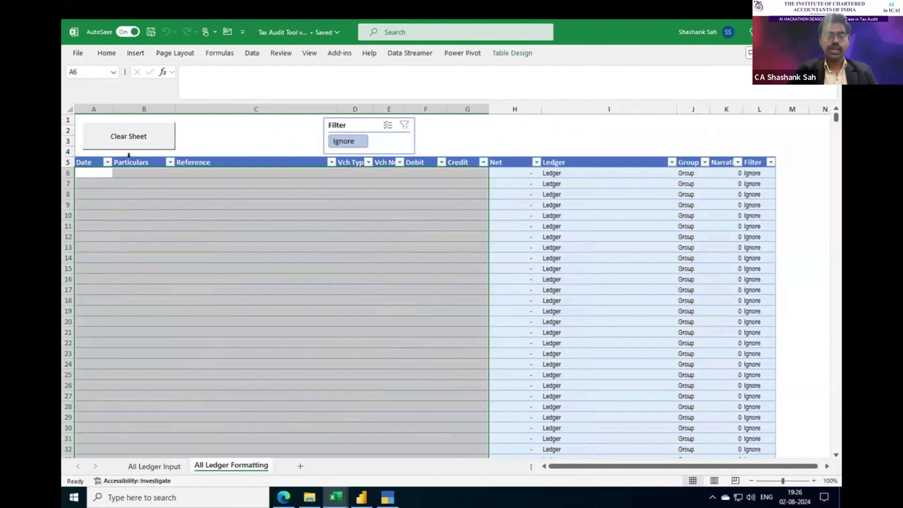
Copy the formatted data from All Ledger Input into All Ledger Formatting at A6 and show only the rows marked Filter.
key("ctrl+Page_Up")
key("ctrl+c")
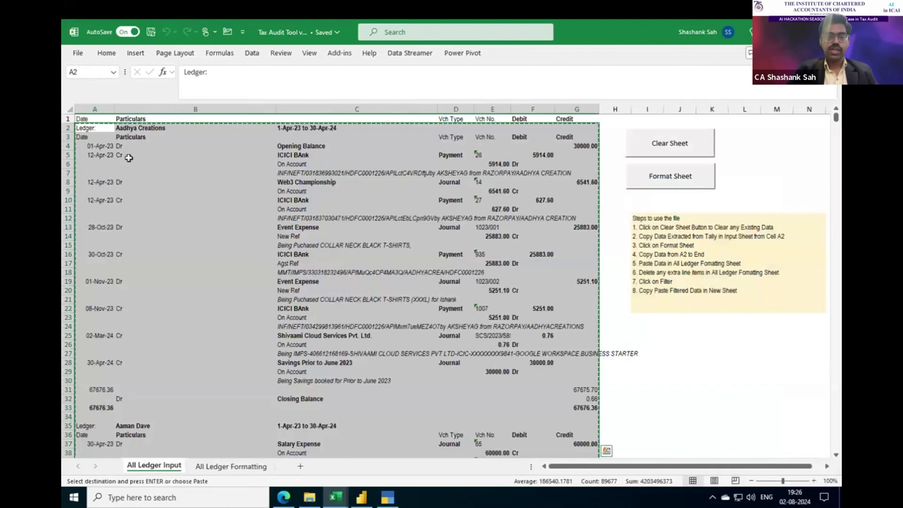
left_click(219, 469)
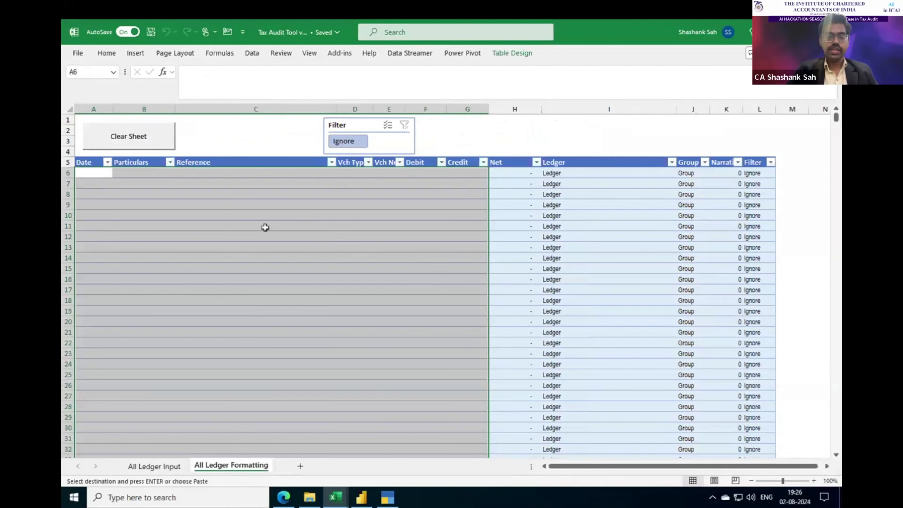
key("Return")
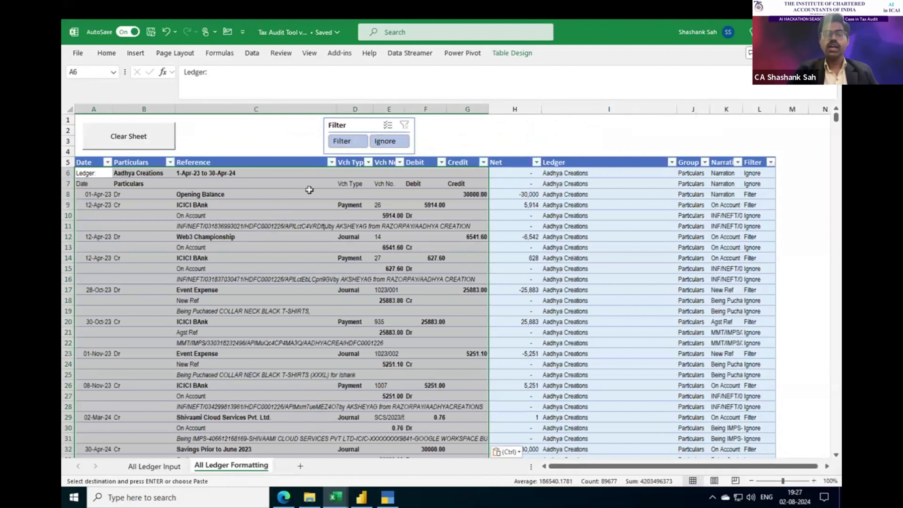
left_click(350, 142)
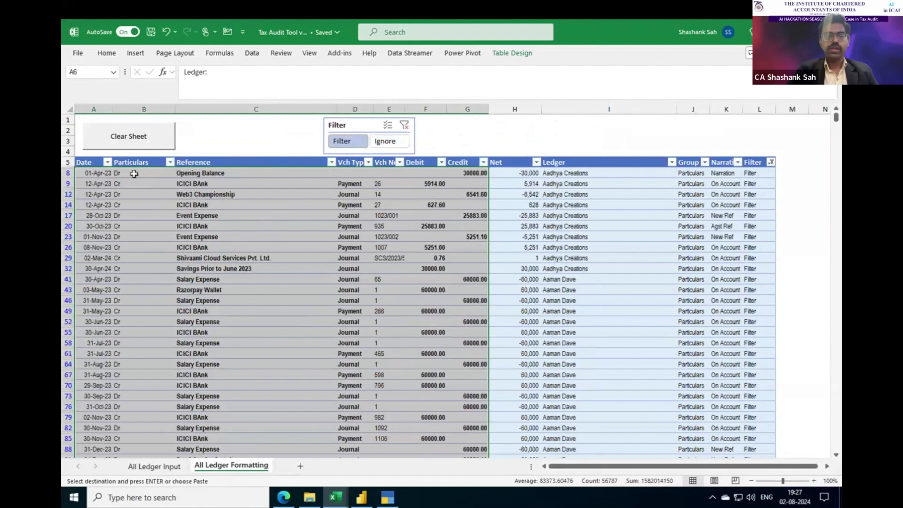
Examine the filtered table's headings and its first ICICI Bank payment entry across the voucher, amount and ledger columns.
key("Up")
key("Right")
key("Right")
key("Right")
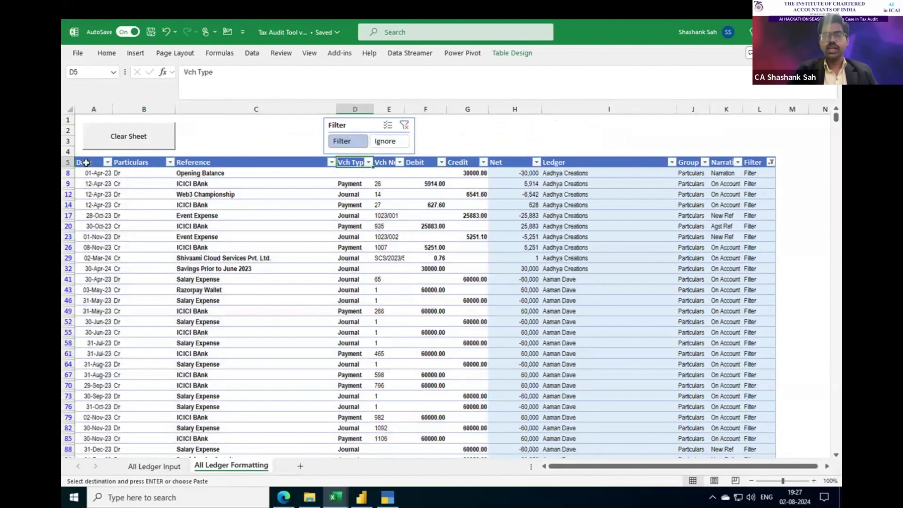
key("Down")
key("Left")
key("Down")
key("shift+space")
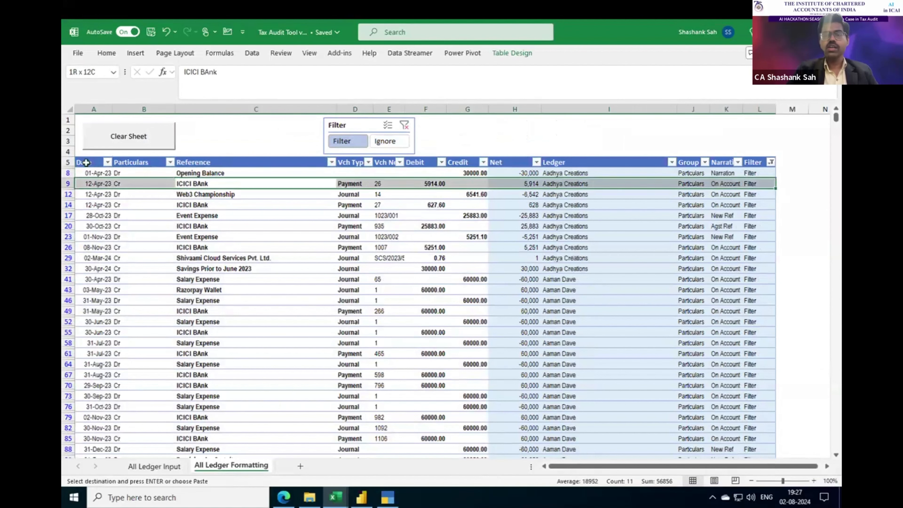
key("Right")
key("Right")
key("Left")
key("Right")
key("Right")
key("Right")
key("Right")
key("Right")
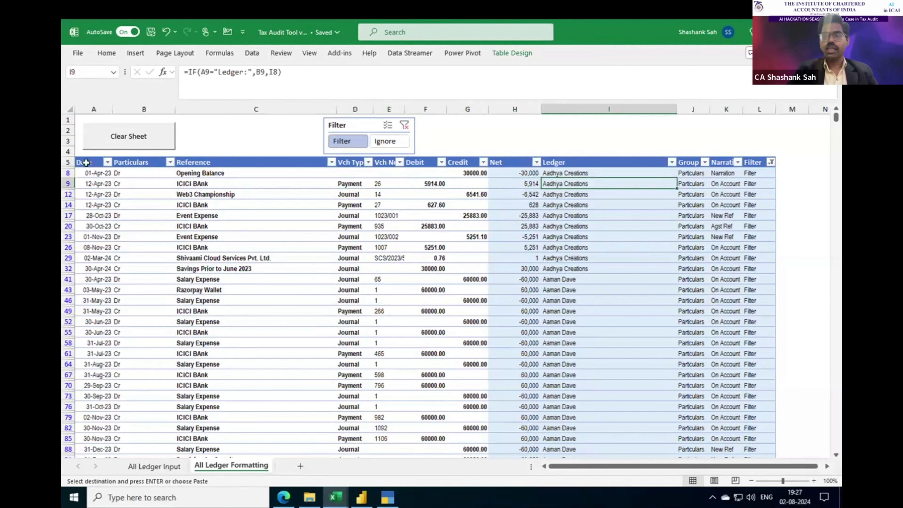
key("Left")
key("Left")
key("Left")
key("Left")
key("Left")
key("Left")
key("Left")
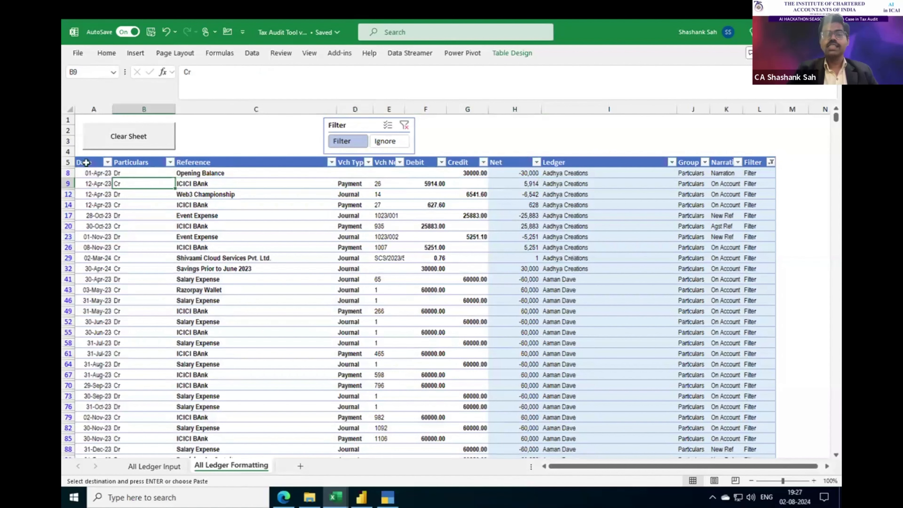
key("Right")
key("Right")
key("shift+space")
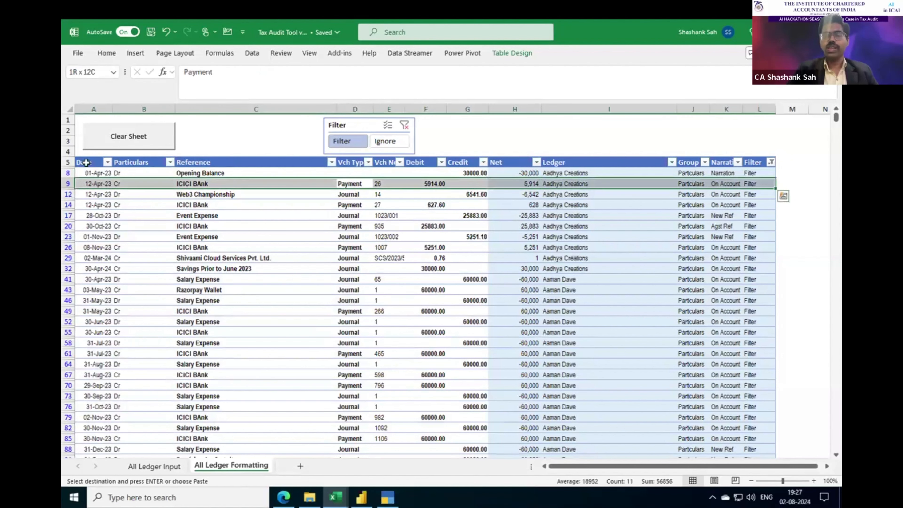
key("Right")
key("Right")
key("Right")
key("Right")
key("Right")
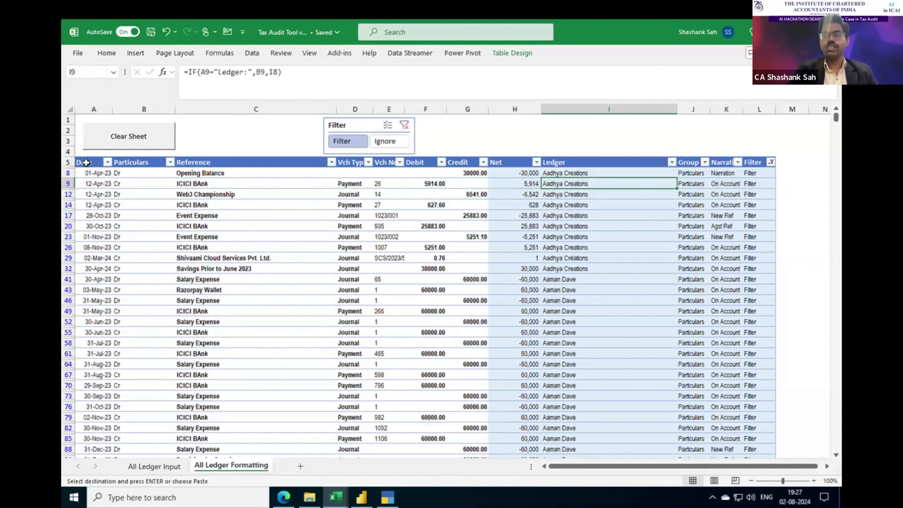
key("shift+space")
key("Up")
key("Up")
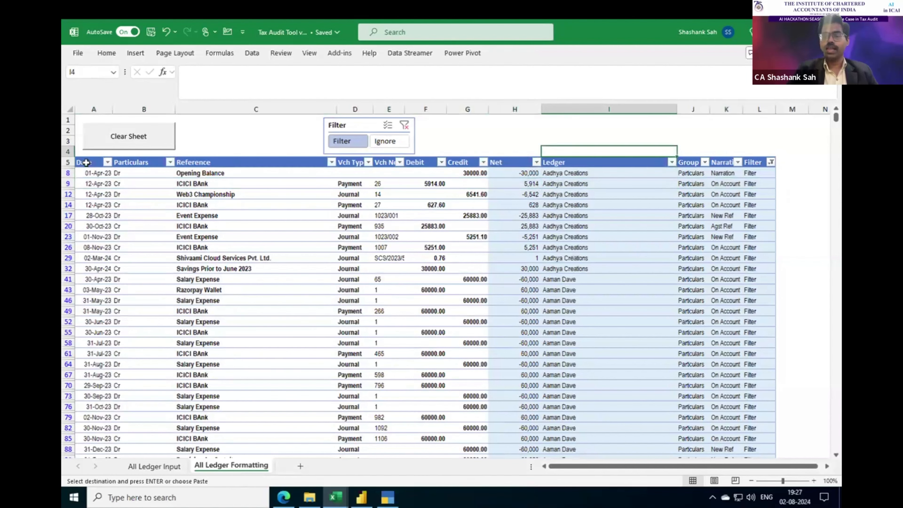
Select the whole filtered ledger table from its header row down to the last entry.
key("Right")
key("Right")
key("Right")
key("shift+space")
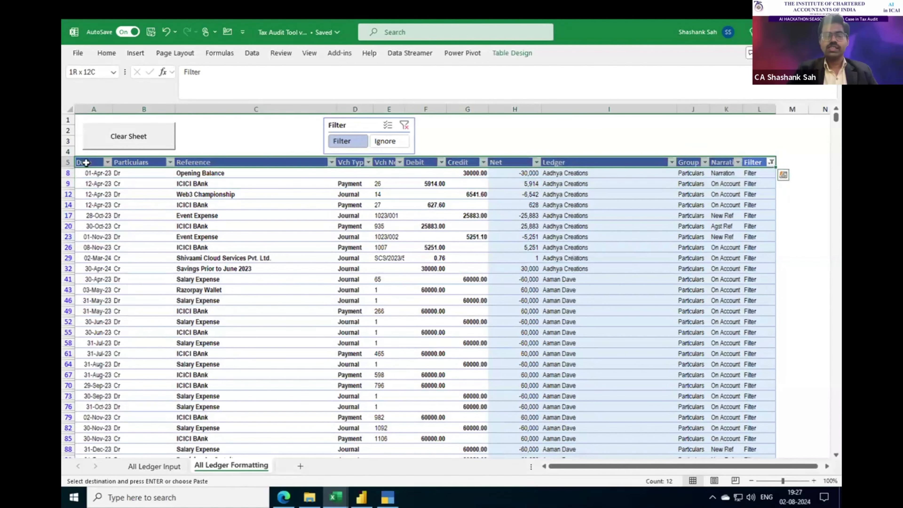
key("ctrl+shift+Down")
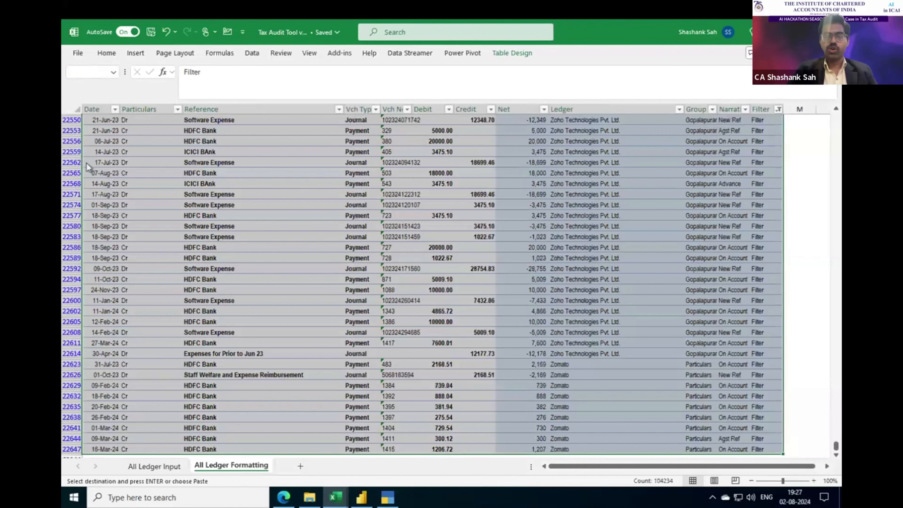
Switch to File Explorer and open the Ledger Master workbook from the Ledger Master folder inside Data Source.
key("alt+Tab")
key("alt+Tab")
key("alt+Up")
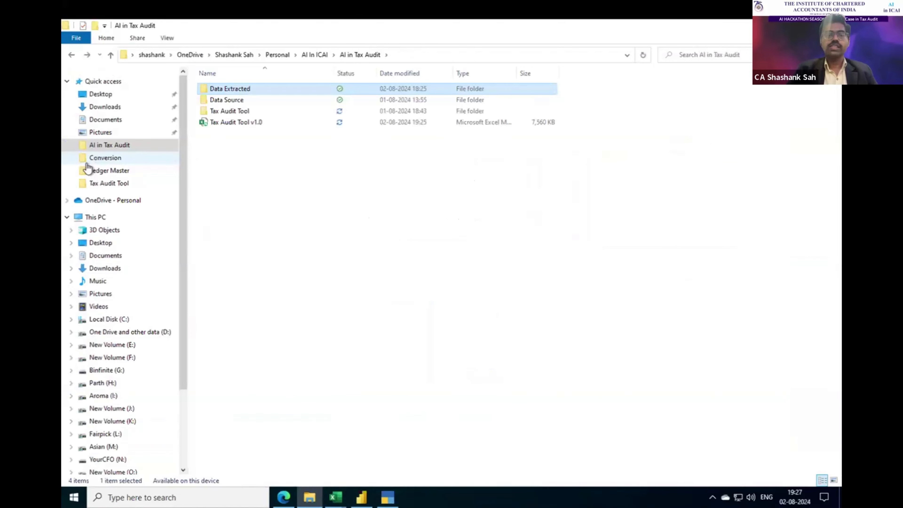
key("Down")
key("Return")
key("Down")
key("Up")
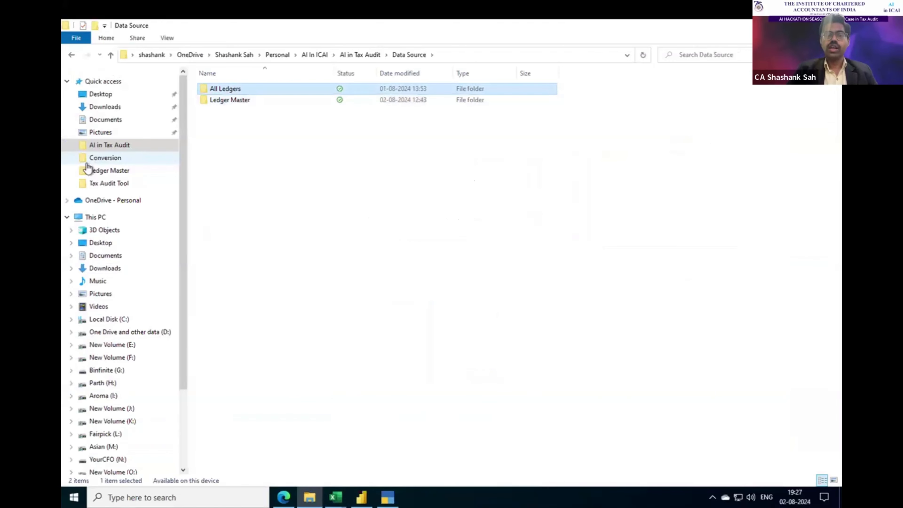
key("Down")
key("Return")
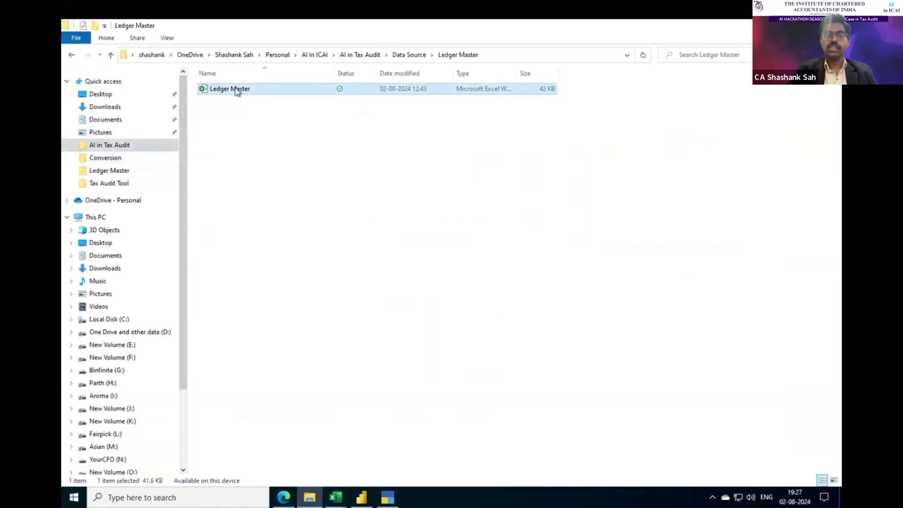
key("alt+Tab")
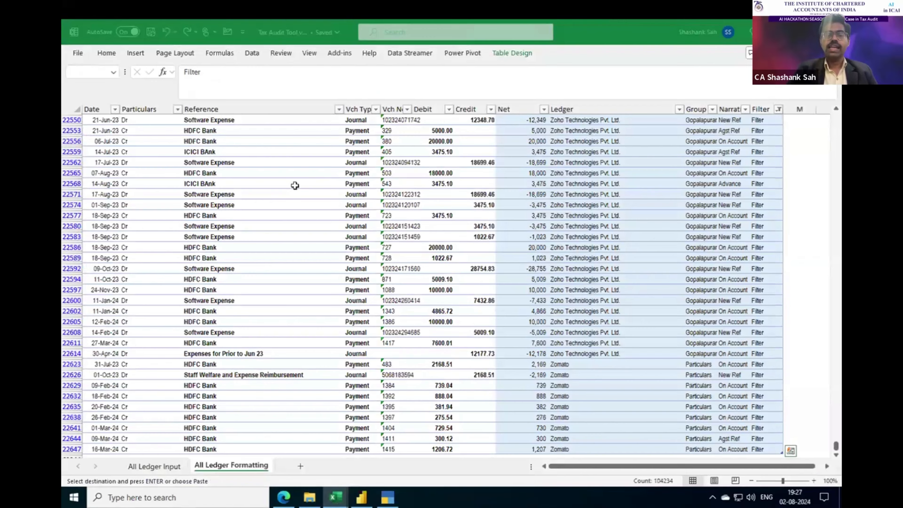
left_click(321, 169)
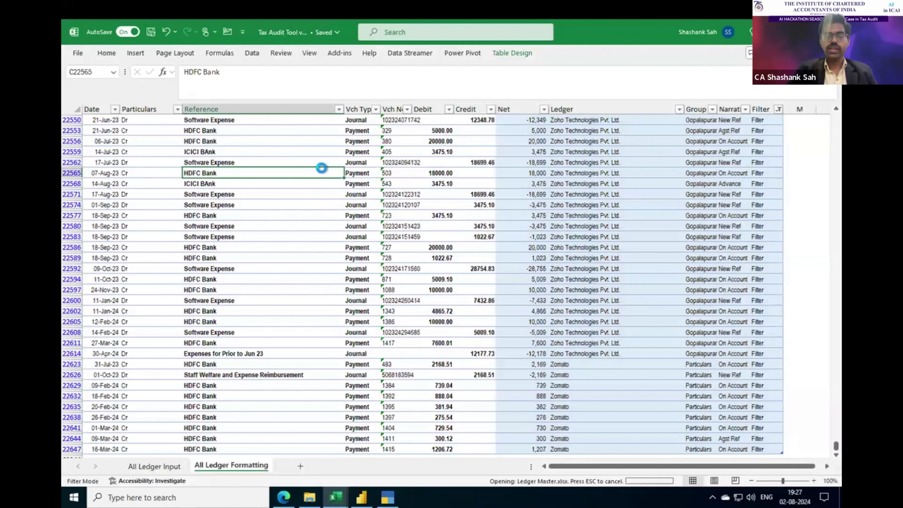
Examine the Ledger Master table's Category 2 and Grouping columns for the expense ledgers.
key("Right")
key("Right")
key("Right")
key("Right")
key("Right")
key("Right")
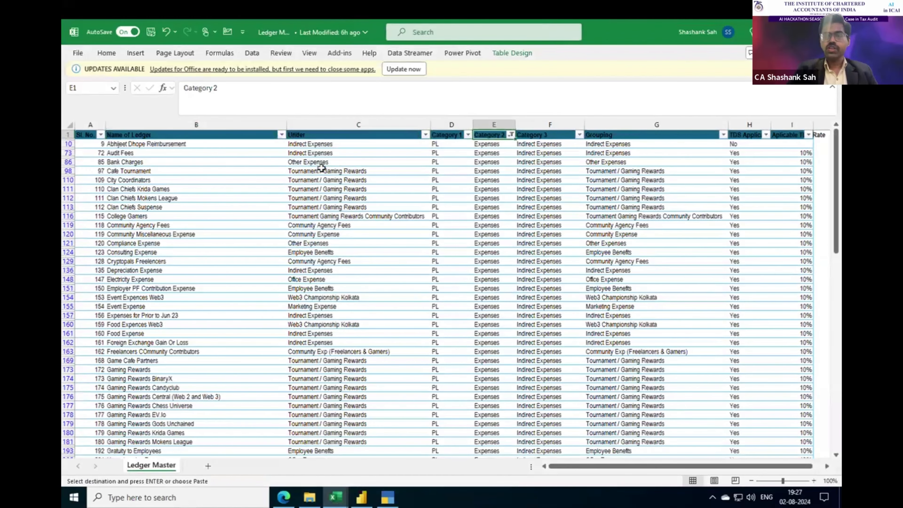
key("Left")
key("Left")
key("Left")
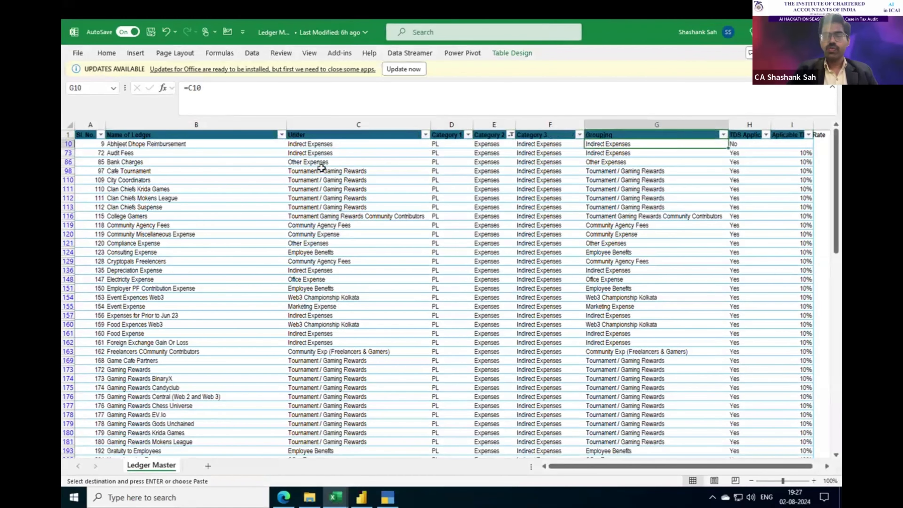
key("Down")
key("ctrl+shift+Down")
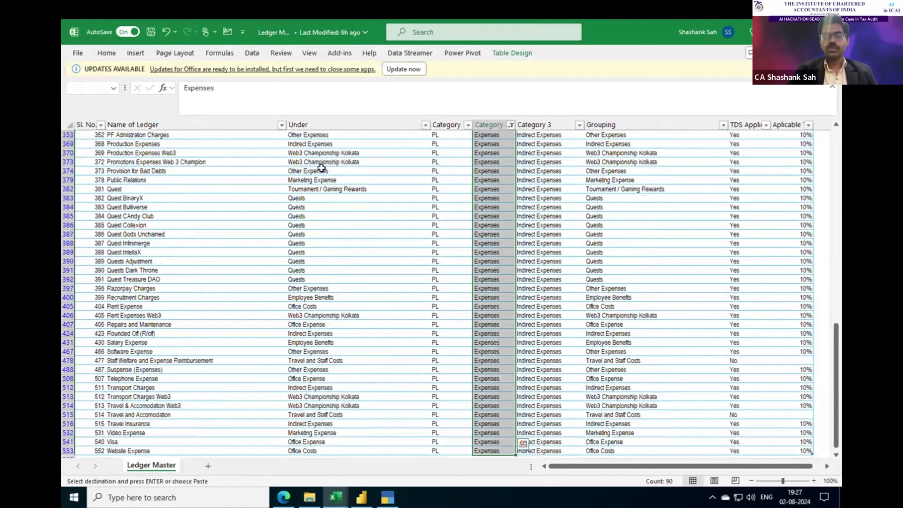
key("Up")
key("Left")
key("Down")
key("Right")
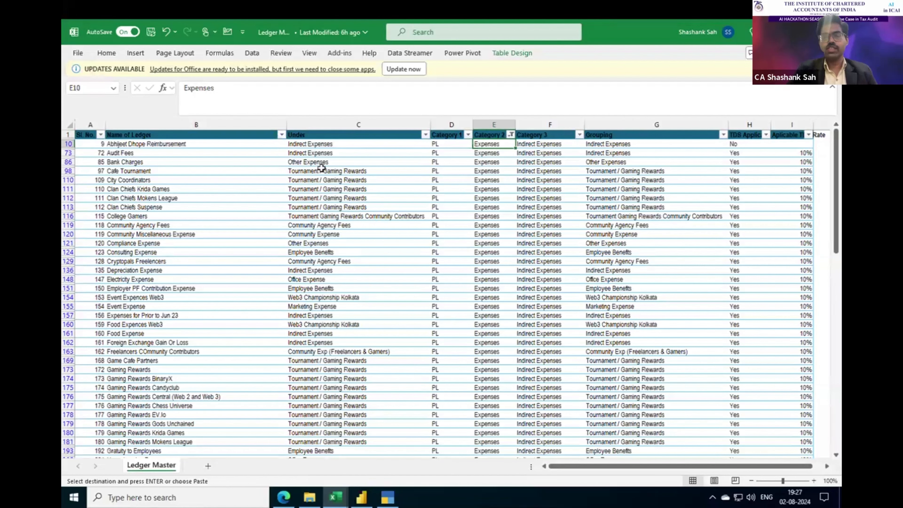
Examine the Grouping and TDS Applicability columns for the expense ledgers, selecting the TDS Applicability entries down to the last row.
key("Right")
key("Right")
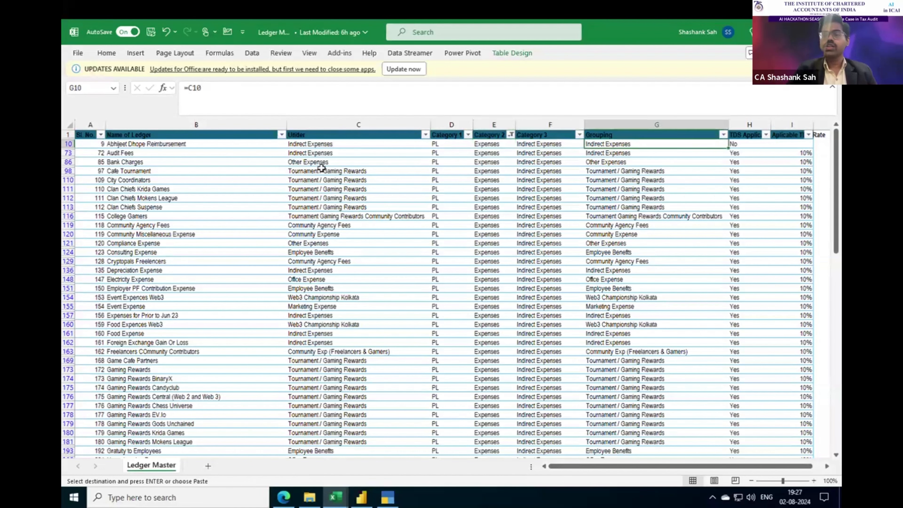
key("Right")
key("Up")
key("Down")
key("ctrl+shift+Down")
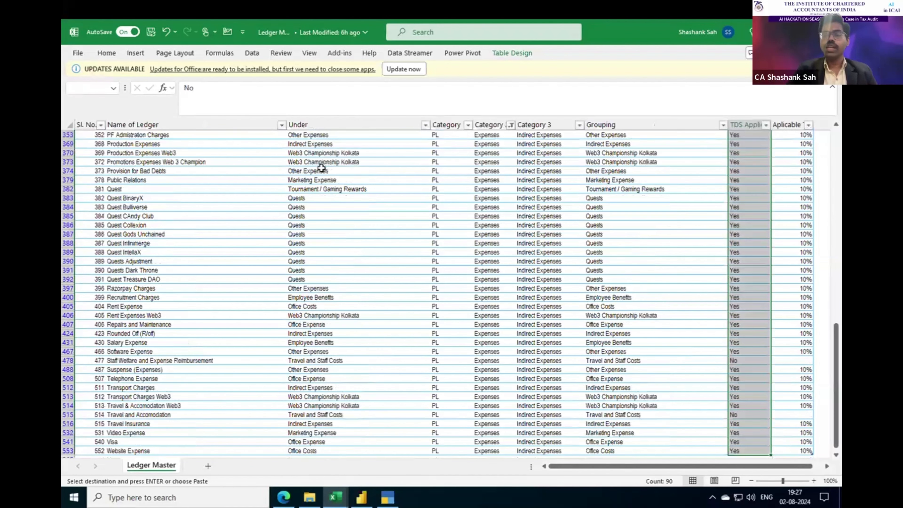
key("Up")
key("Down")
key("Left")
key("Right")
Filter the TDS Applicability column to exclude No, leaving only the expense ledgers marked Yes.
key("Up")
key("alt+Down")
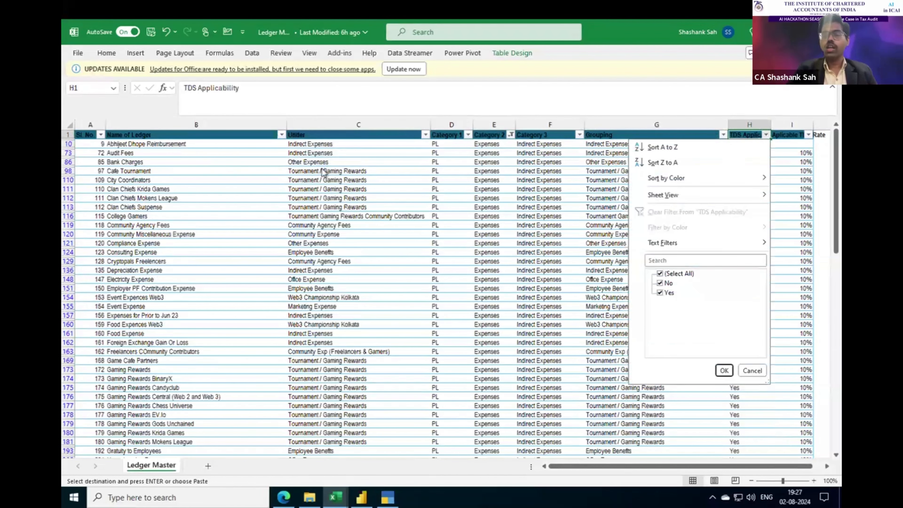
key("Down")
key("Down")
key("Down")
key("Down")
key("Down")
key("Down")
key("Down")
key("Down")
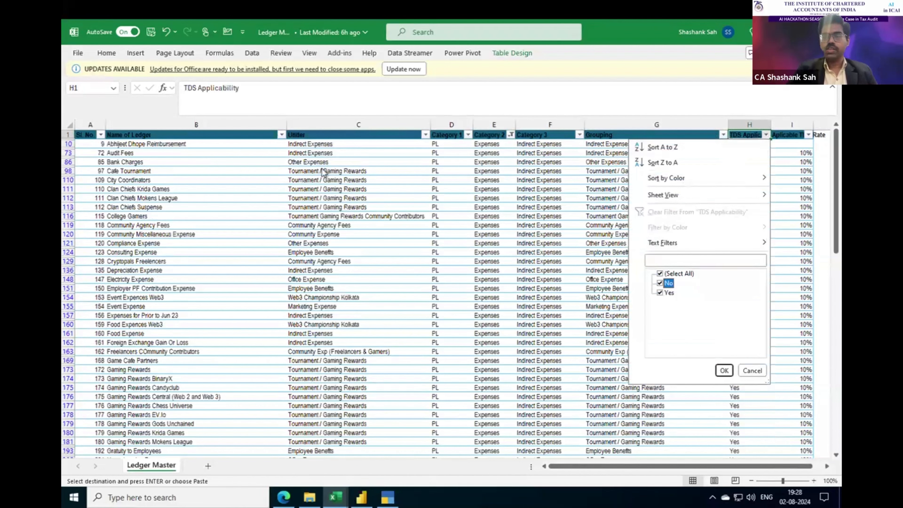
key("space")
key("Return")
key("Down")
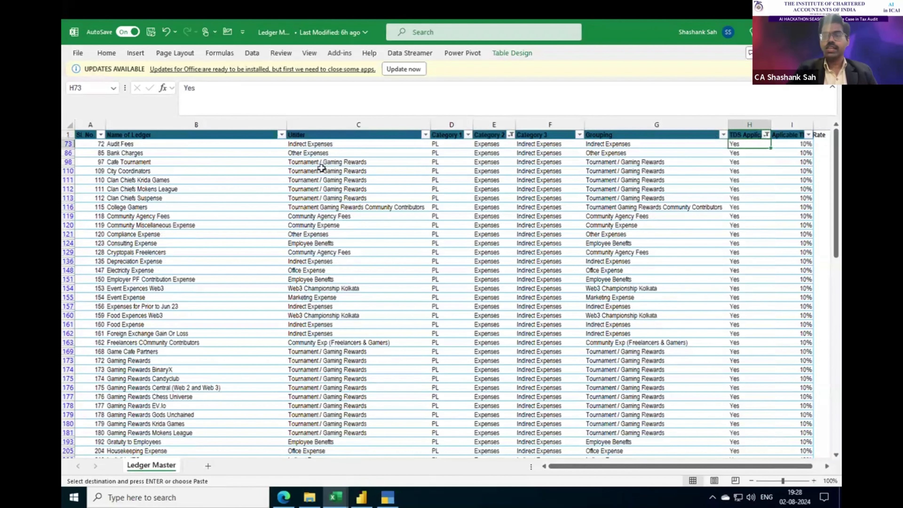
Examine the Aplicable TDS Rate column for the ledgers where TDS applies, from the heading to the last entry.
key("Left")
key("Right")
key("Up")
key("Down")
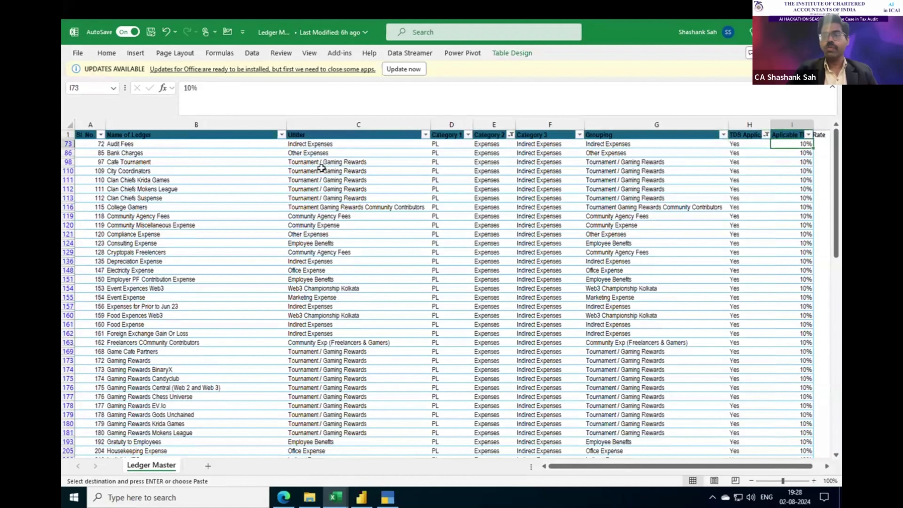
key("ctrl+Down")
key("ctrl+Up")
key("Right")
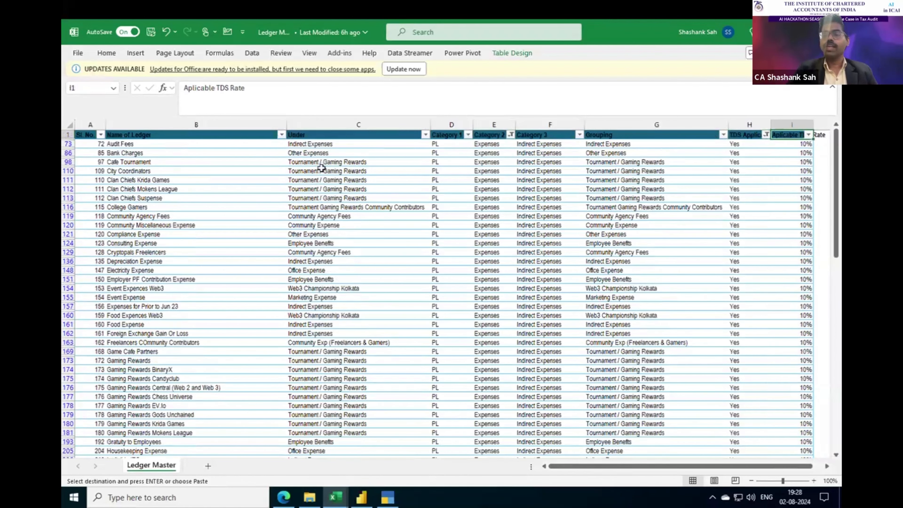
key("Down")
key("Up")
Clear all filters from the Ledger Master table and select the Grouping heading.
key("Left")
key("alt+a")
key("c")
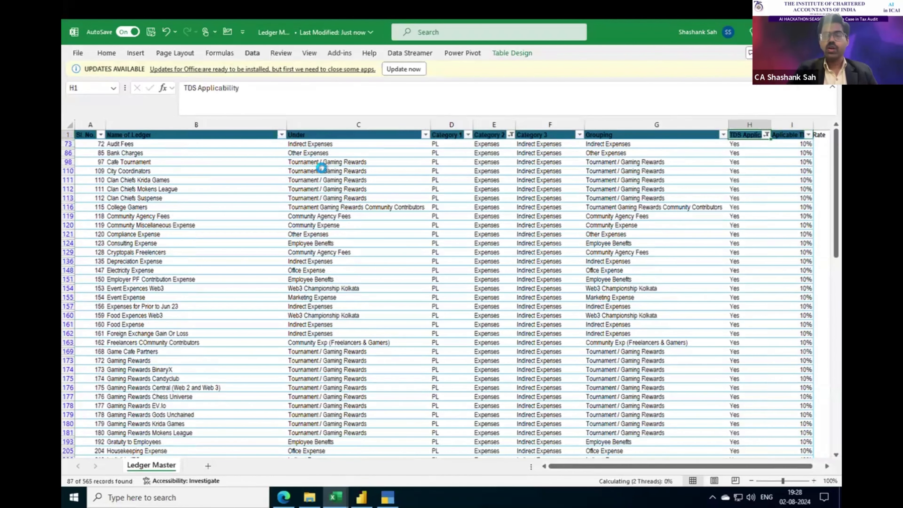
key("Left")
key("Right")
key("Left")
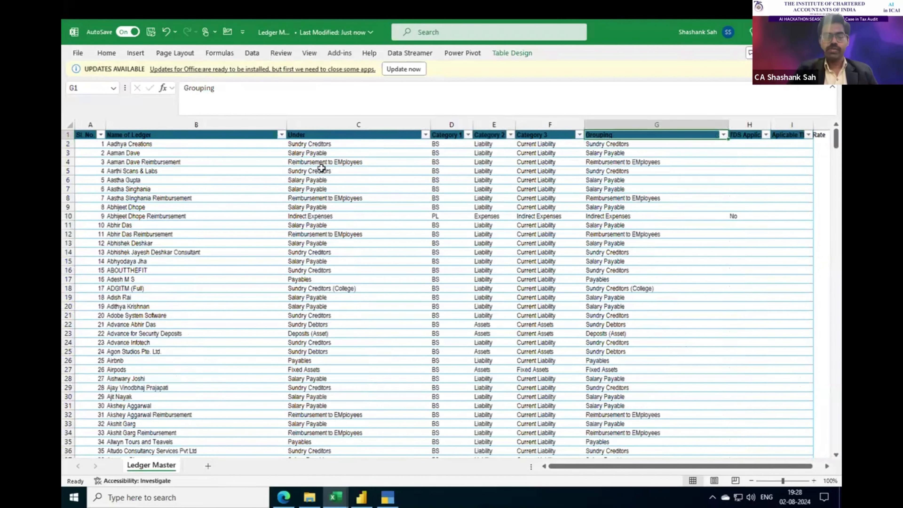
key("alt+Down")
key("Down")
key("Down")
key("Down")
key("Down")
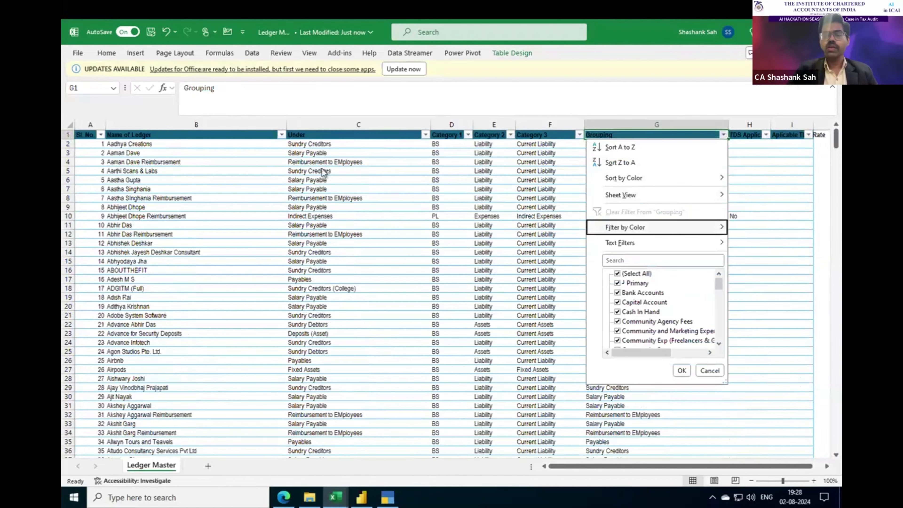
key("Down")
key("Down")
type("TDS")
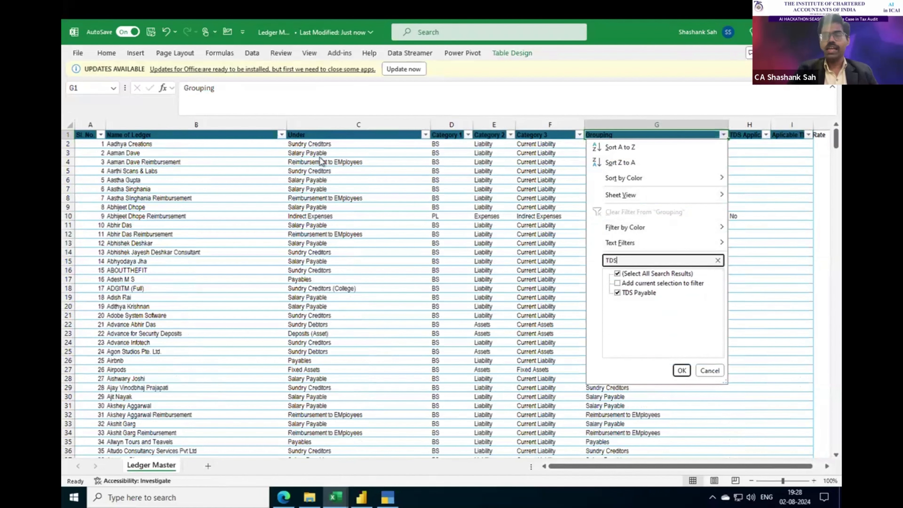
key("Escape")
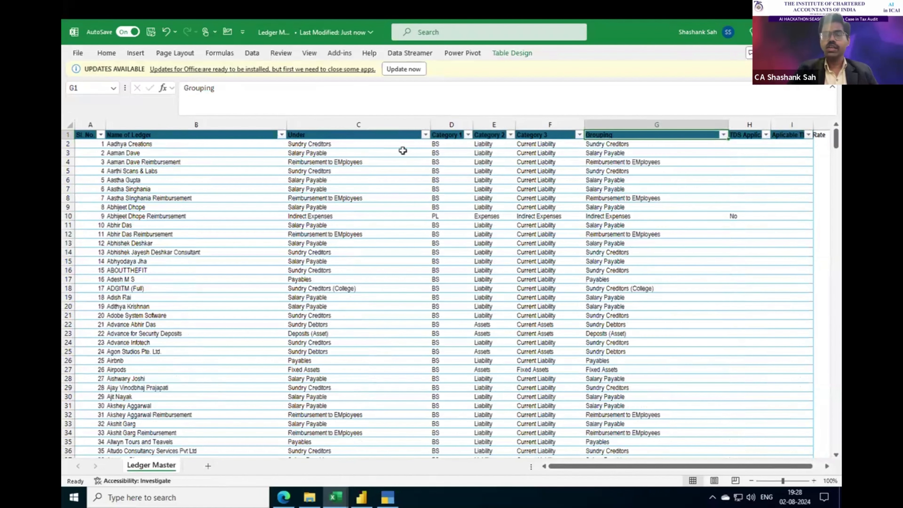
Filter the Grouping column by searching for TDS and keeping only the TDS Payable ledgers.
left_click(724, 135)
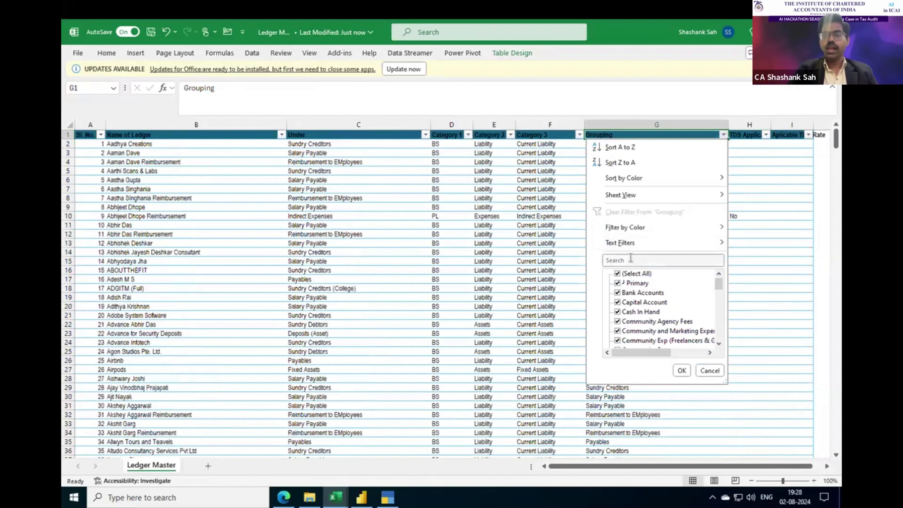
key("Down")
key("Down")
type("TDS")
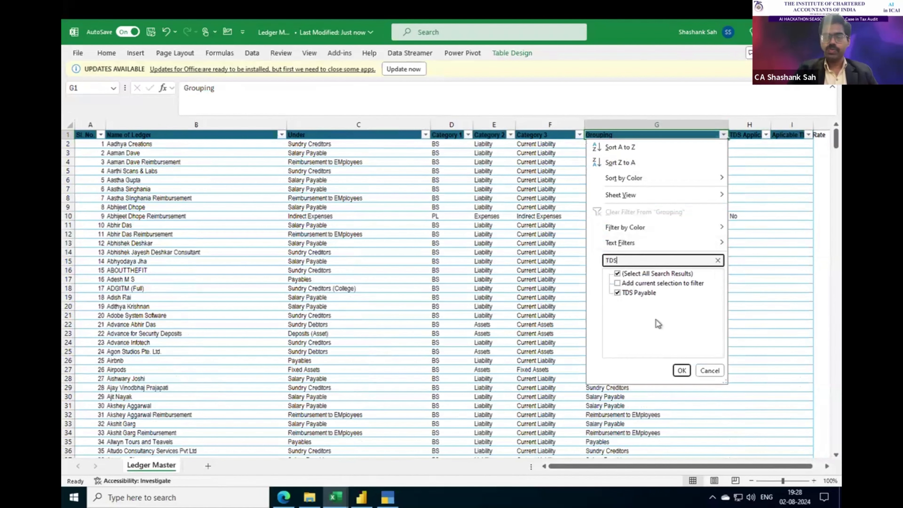
left_click(681, 370)
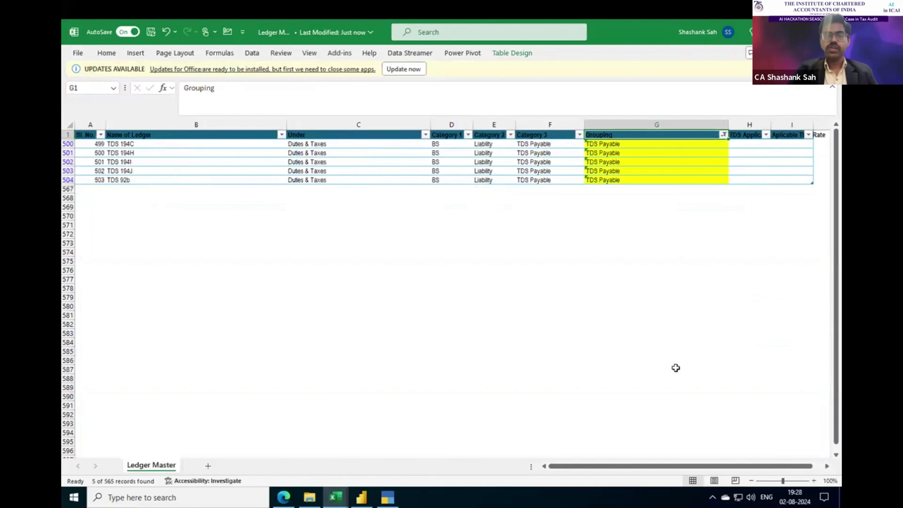
Examine the filtered TDS ledgers by selecting their names, from TDS 194C to TDS 92b, and their Grouping entries.
left_click(137, 145)
key("ctrl+shift+Down")
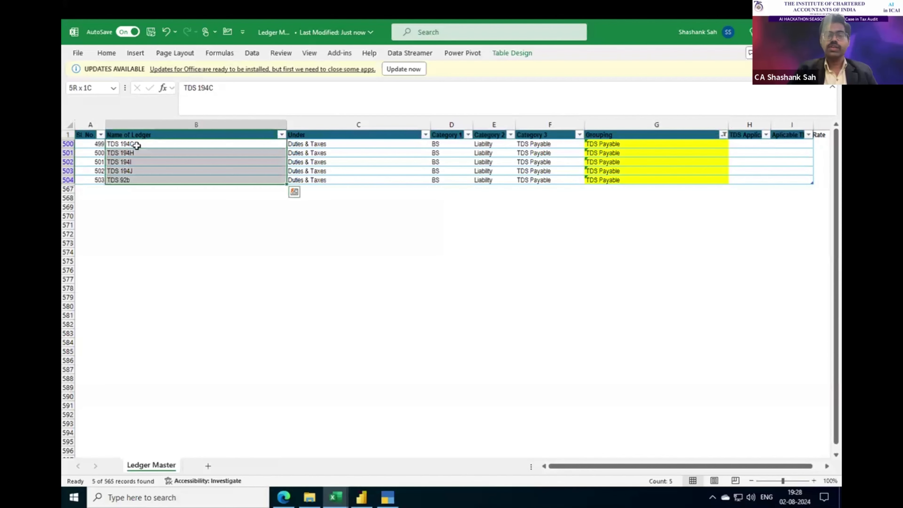
key("Right")
key("Right")
key("Right")
key("Right")
key("Right")
key("ctrl+shift+Down")
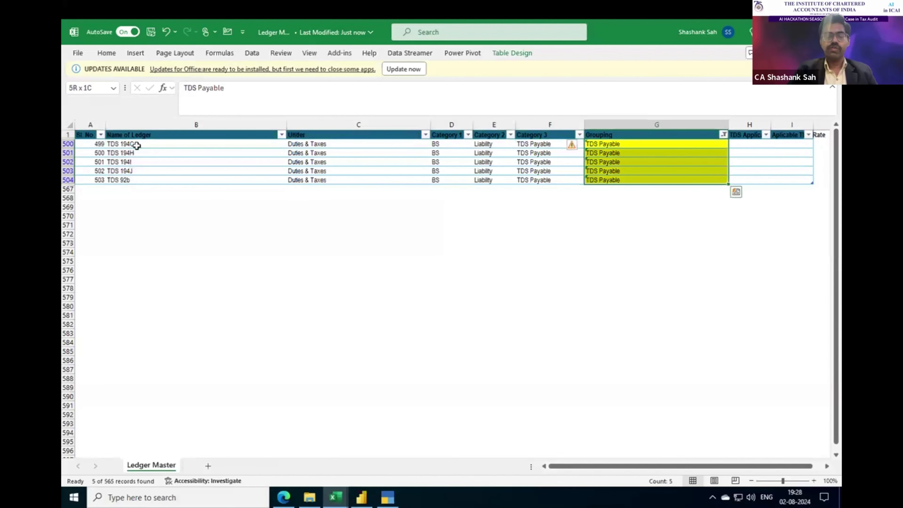
Clear the Grouping filter so the full Ledger Master table is listed again.
key("ctrl+Up")
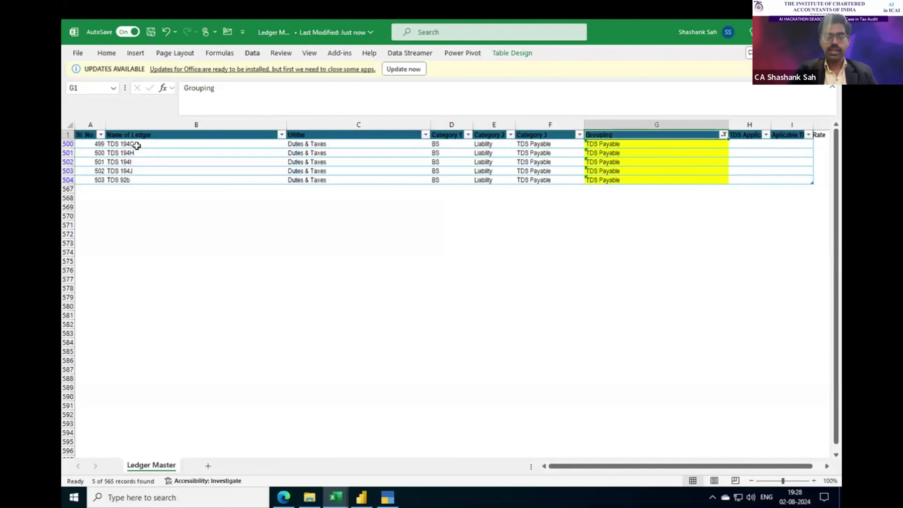
key("alt+a")
key("c")
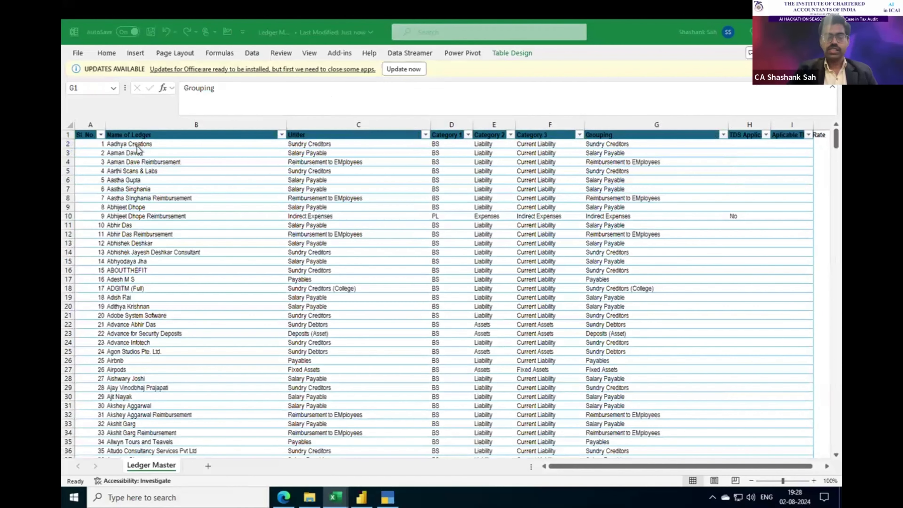
Switch to the TDS Transactions file in Power BI and collapse the All Ledgers and TDS Applicability field lists in Table view.
key("alt+Tab")
key("alt+Tab")
key("alt+Tab")
key("alt+Tab")
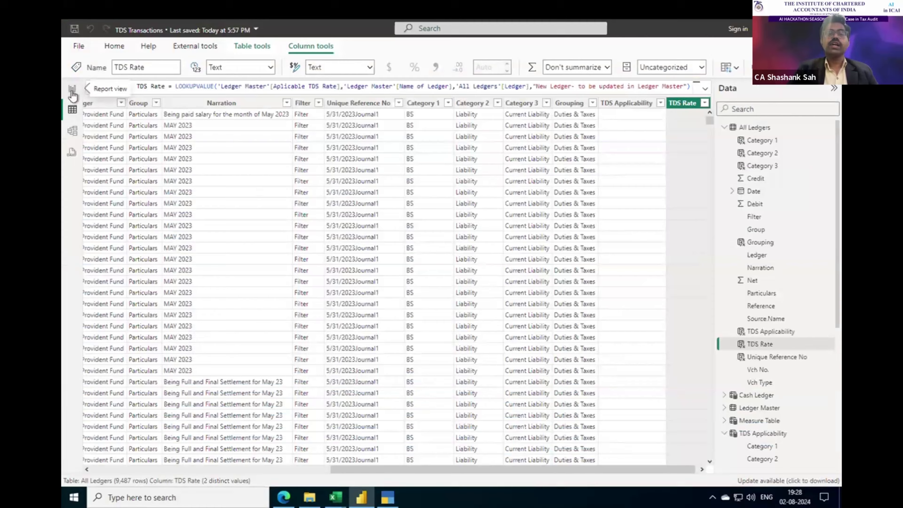
left_click(73, 93)
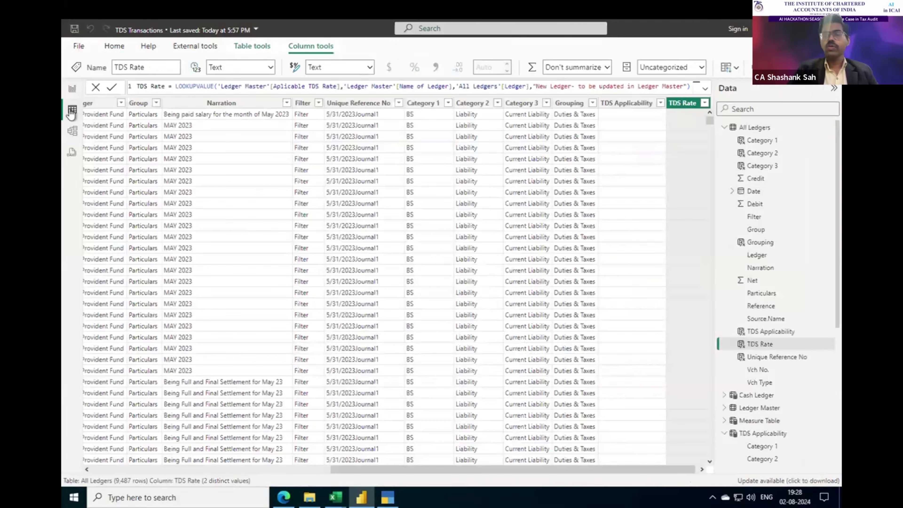
left_click(72, 110)
left_click(724, 128)
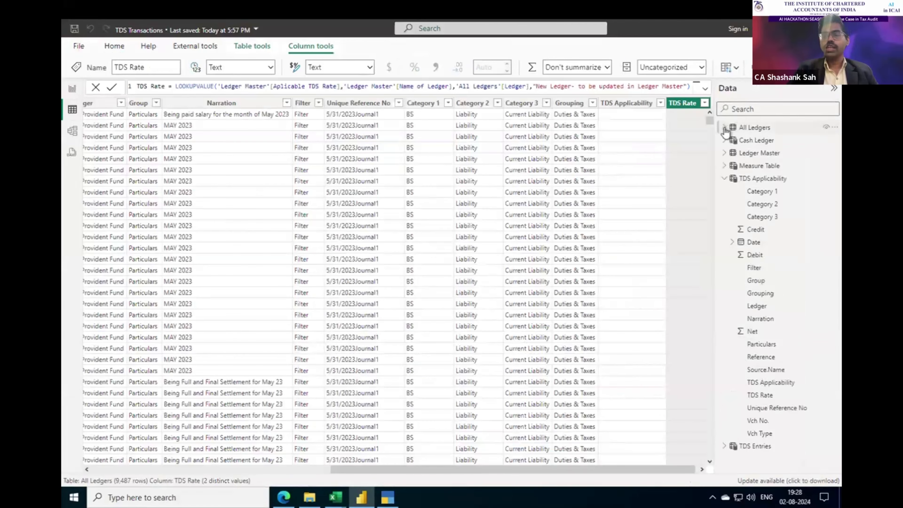
left_click(724, 178)
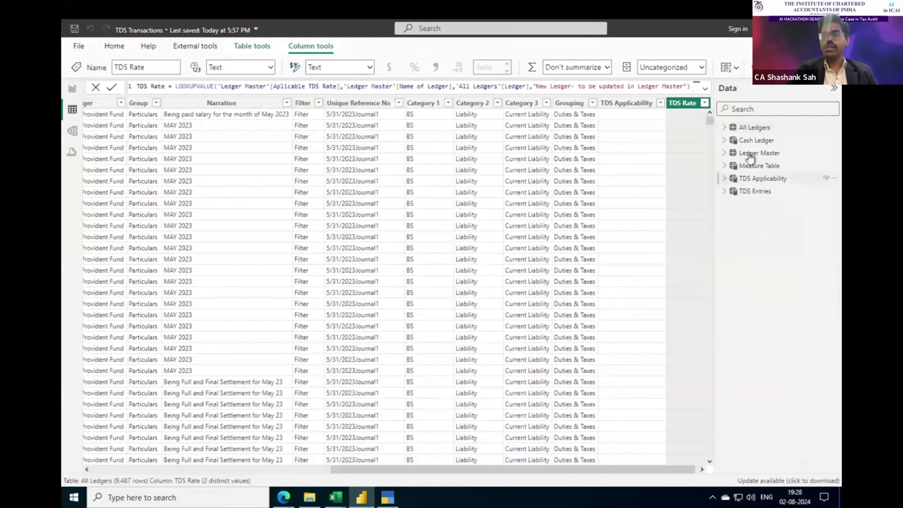
View the Ledger Master, TDS Applicability and TDS Entries tables one after another.
left_click(768, 157)
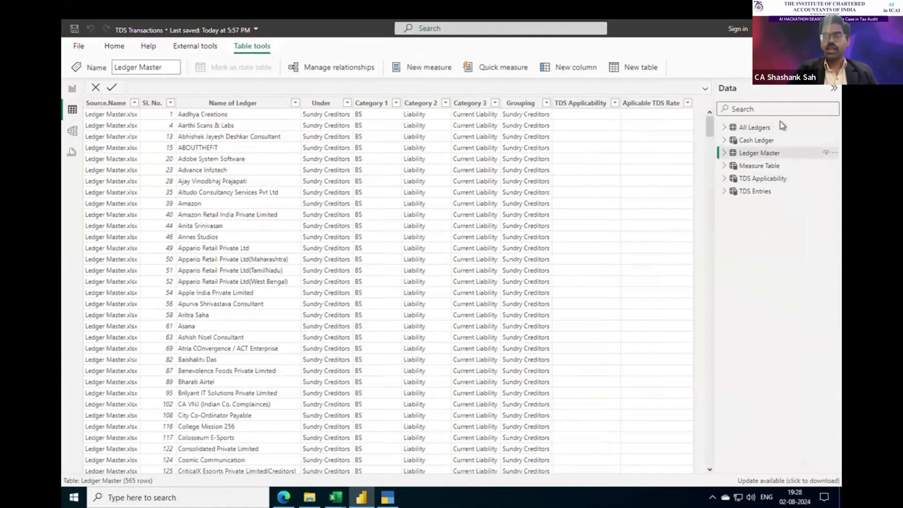
left_click(766, 182)
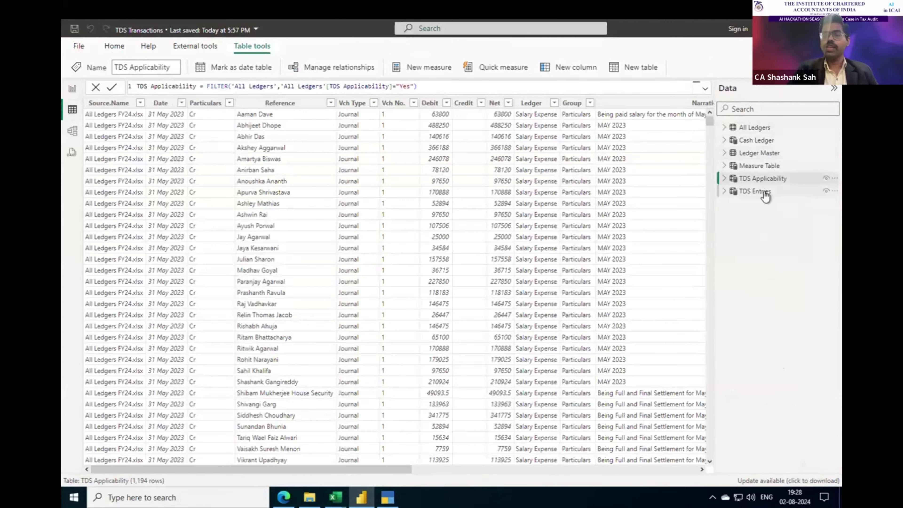
left_click(764, 192)
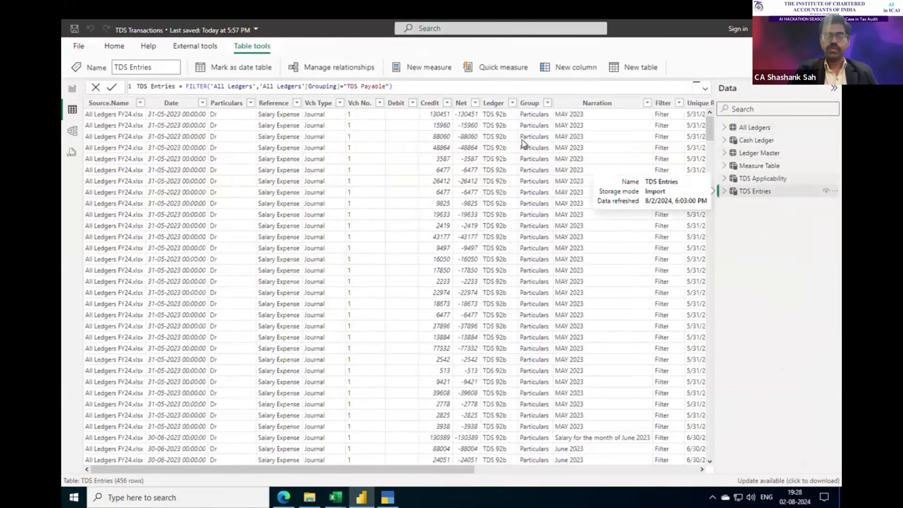
Open Report view and examine the expense and TDS amounts in the TDS Summary table.
left_click(73, 91)
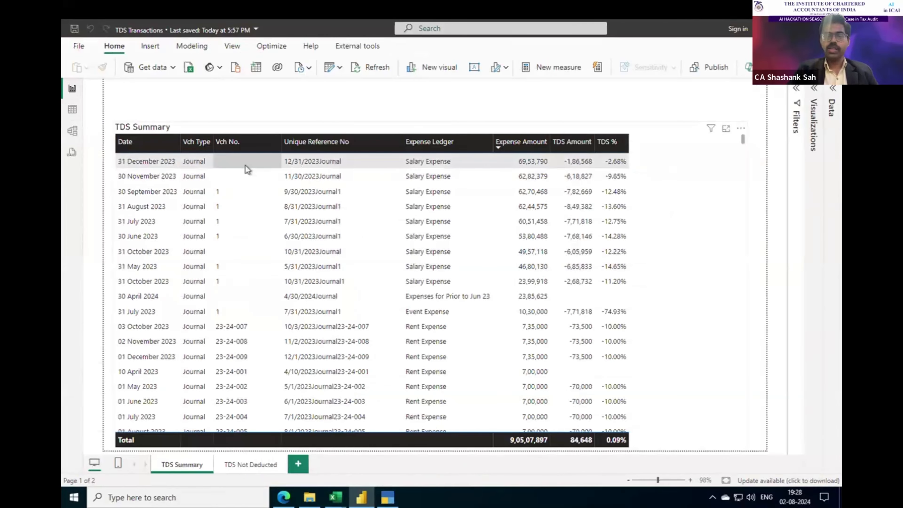
scroll(245, 223, "down", 3)
scroll(245, 222, "up", 3)
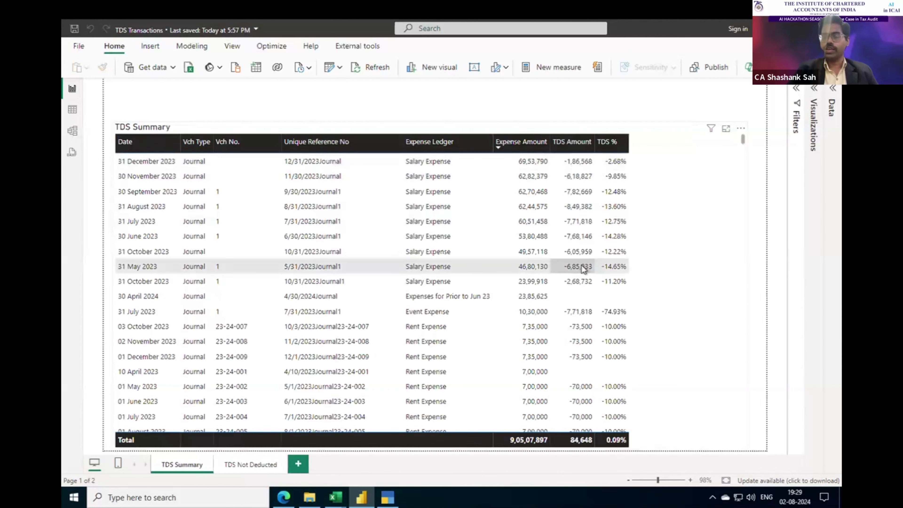
Open the TDS Not Deducted page and examine its expense entries and the table's data export option.
left_click(237, 465)
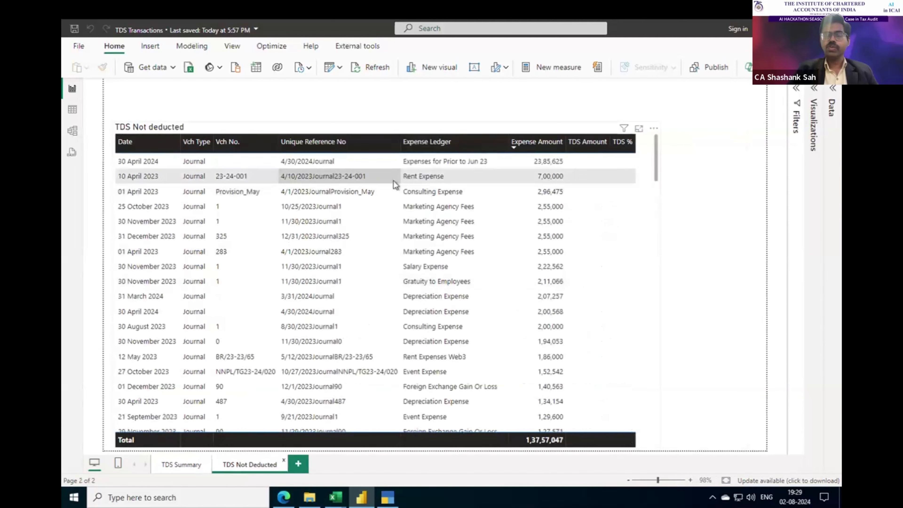
scroll(394, 181, "down", 4)
scroll(394, 181, "up", 4)
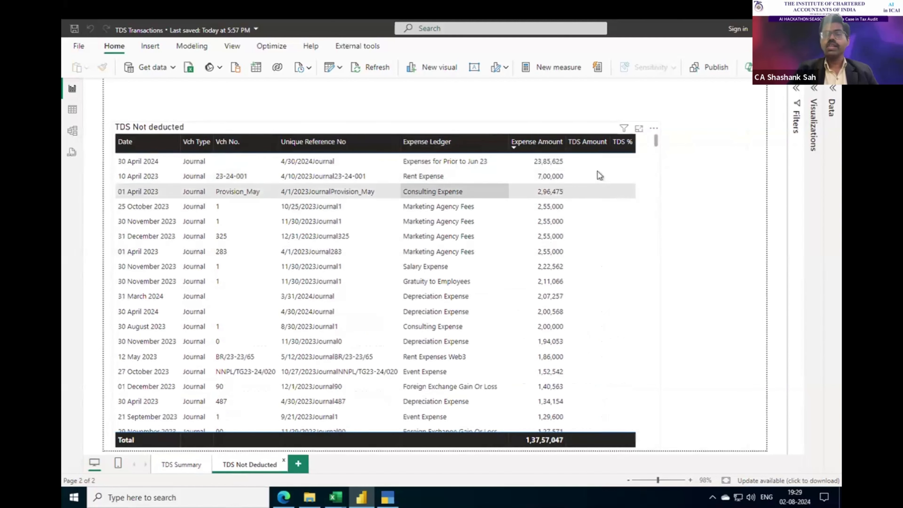
scroll(578, 312, "down", 8)
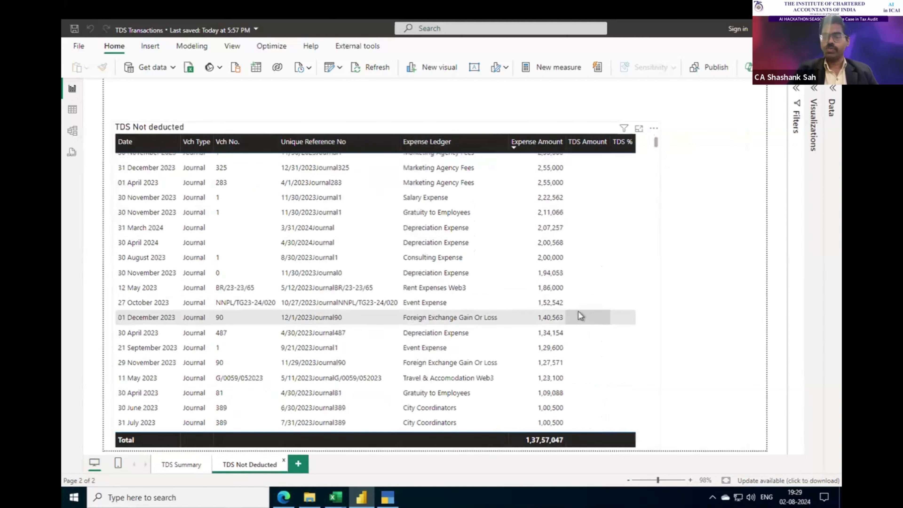
scroll(579, 312, "up", 8)
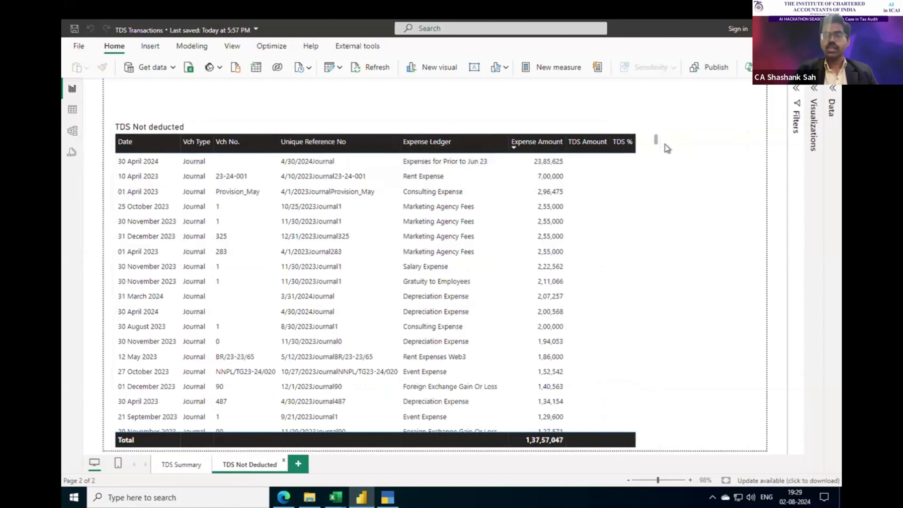
left_click(655, 131)
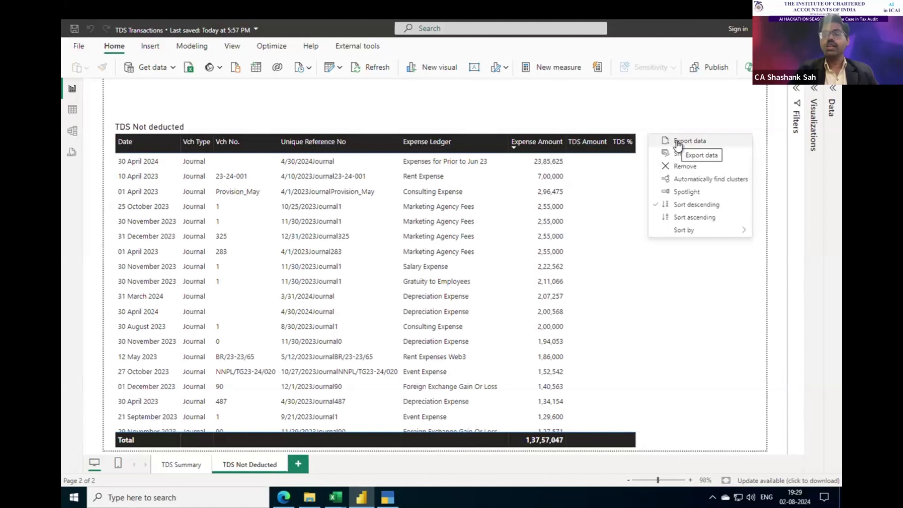
left_click(649, 123)
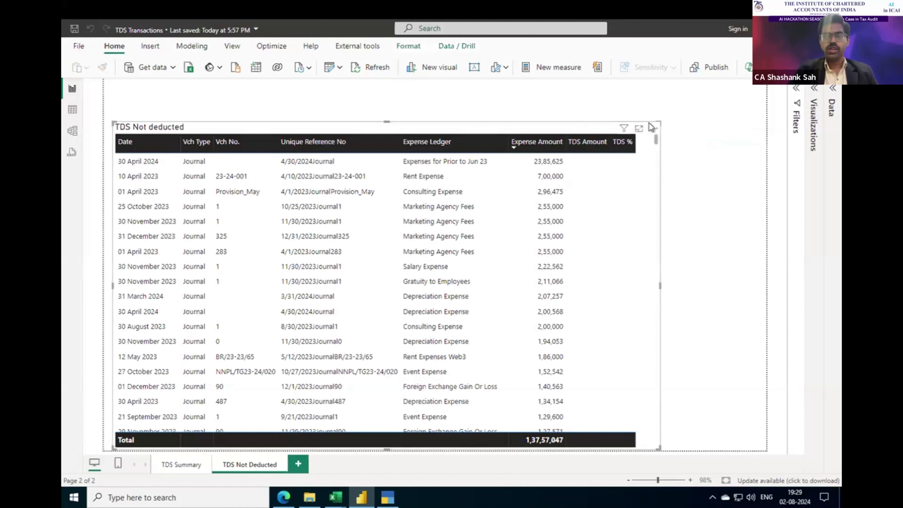
Switch to the Ledger Master workbook in Excel.
key("alt+Tab")
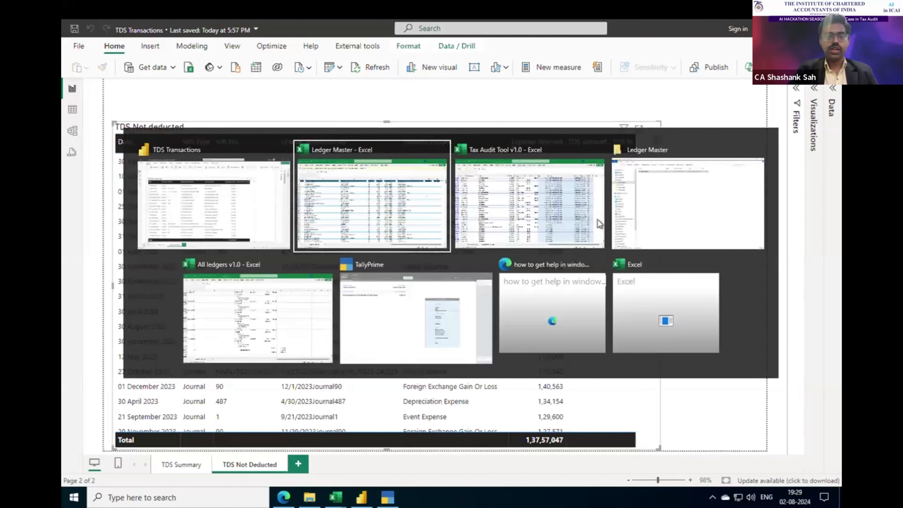
key("Escape")
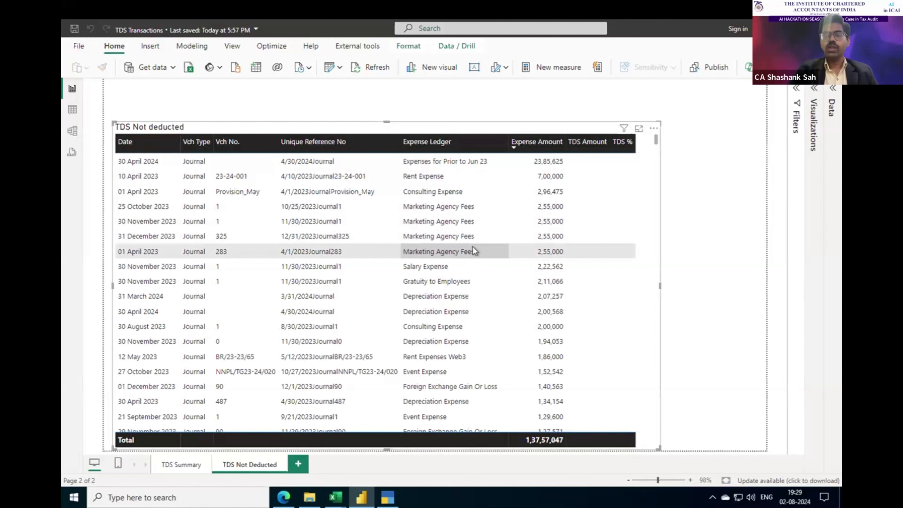
key("alt+Tab")
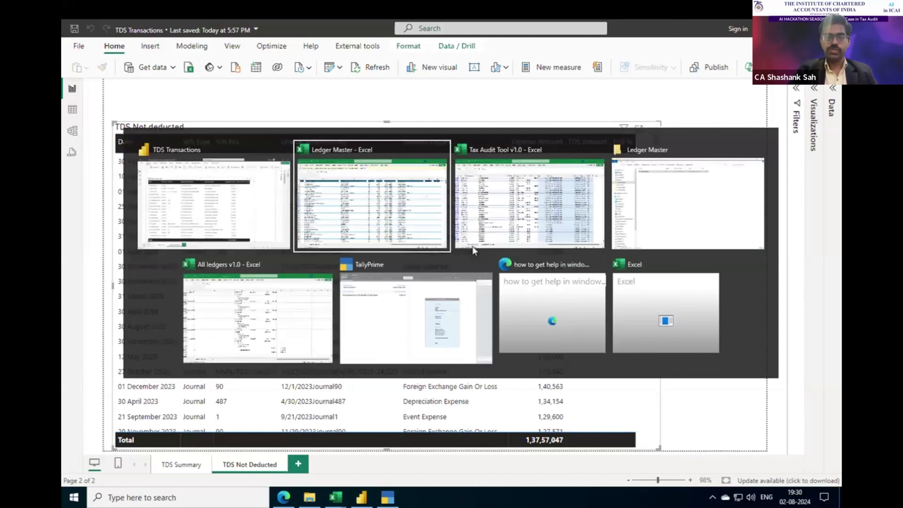
key("alt+Tab")
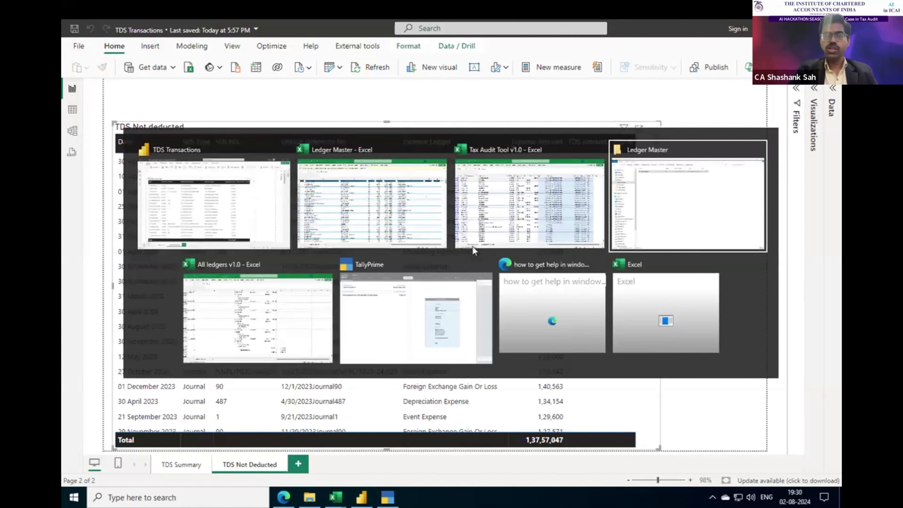
key("alt+shift+Tab")
key("alt+shift+Tab")
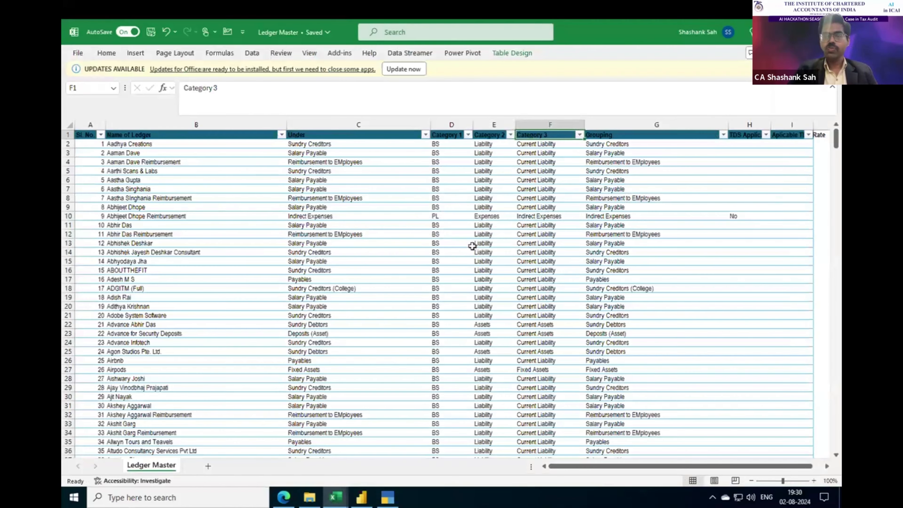
Filter the Name of Ledger column to show only Marketing Agency Fees, searching its values for "market".
key("Left")
key("Left")
key("Left")
key("Left")
key("alt+Down")
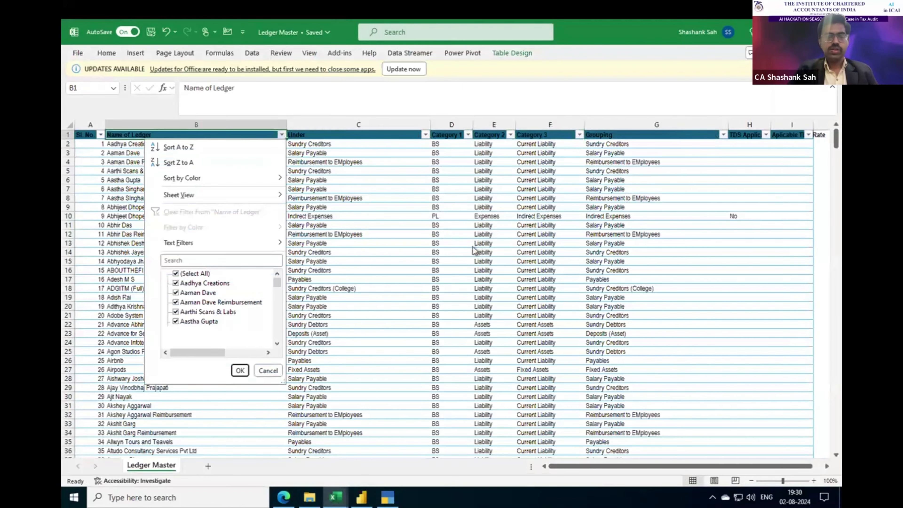
key("Down")
key("Down")
key("Down")
key("Down")
key("Down")
key("Down")
key("Down")
key("Down")
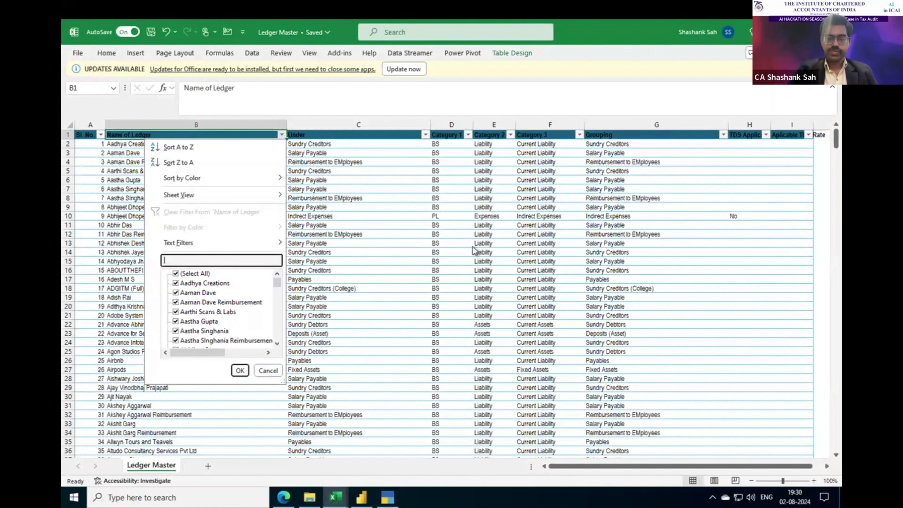
type("mae")
key("BackSpace")
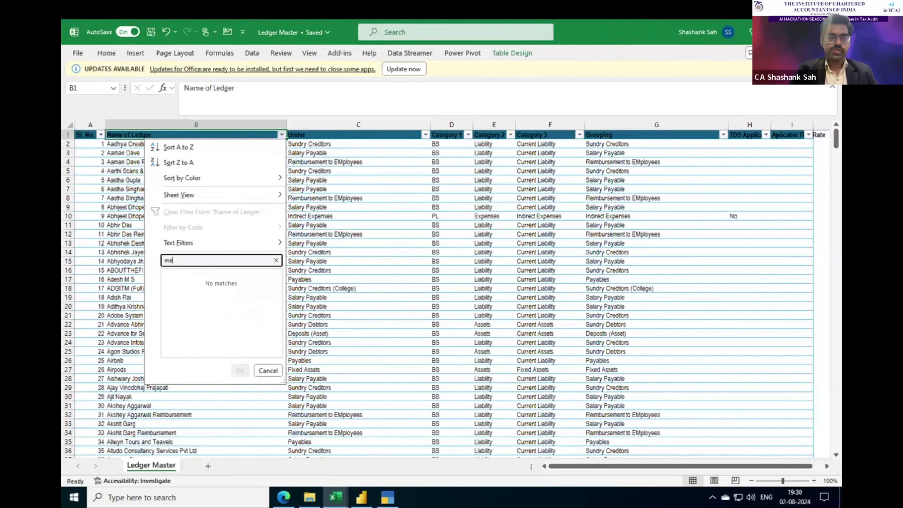
type("rket")
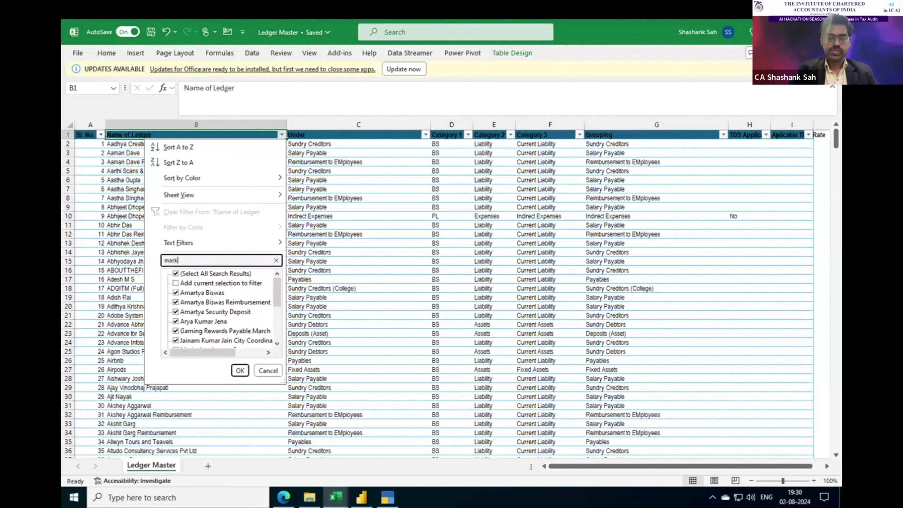
left_click(220, 274)
left_click(223, 293)
left_click(240, 370)
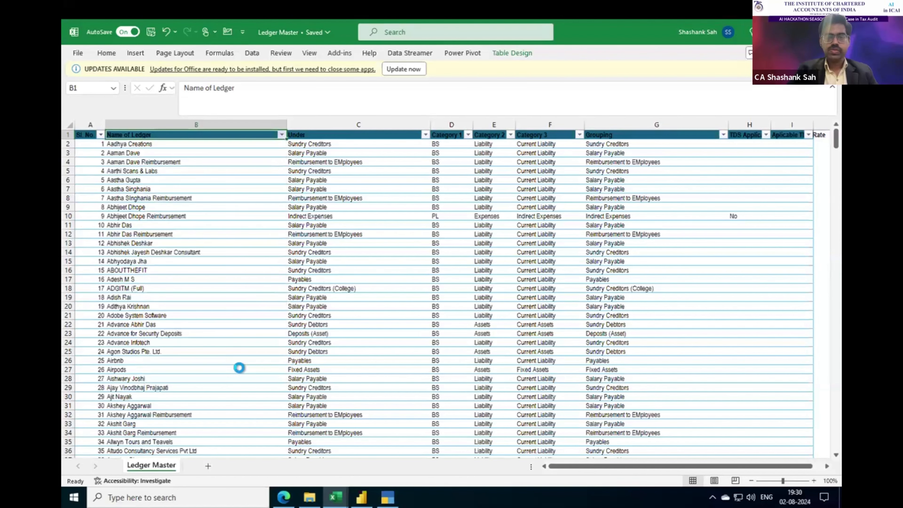
Set TDS applicability to No for the Marketing Agency Fees ledger and clear the table filter.
left_click(602, 145)
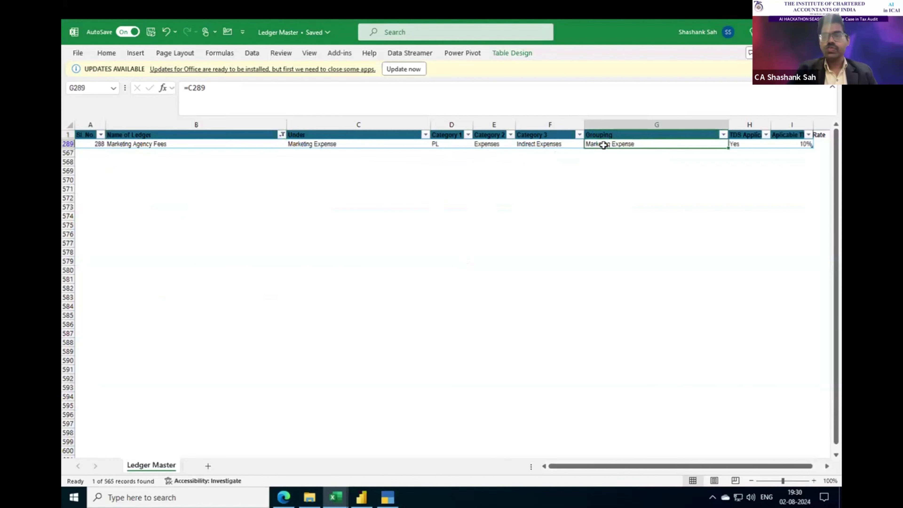
key("Right")
type("No")
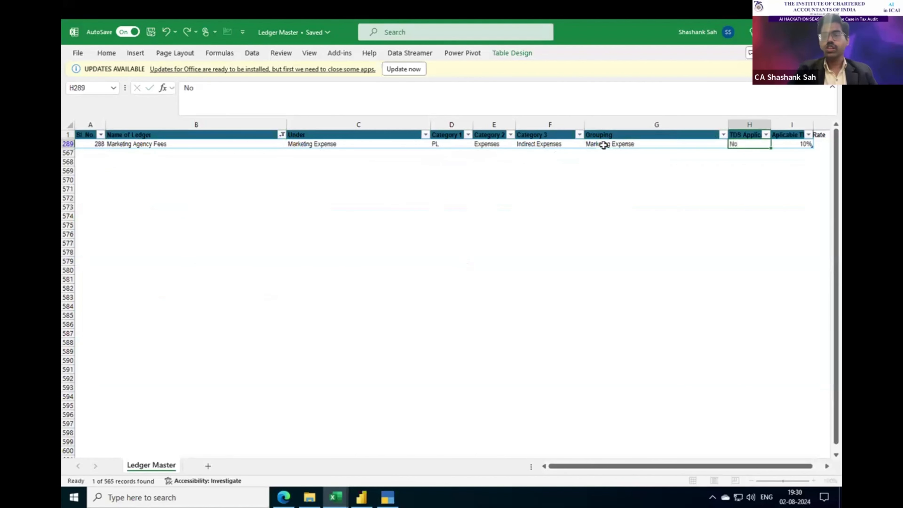
key("Return")
key("Up")
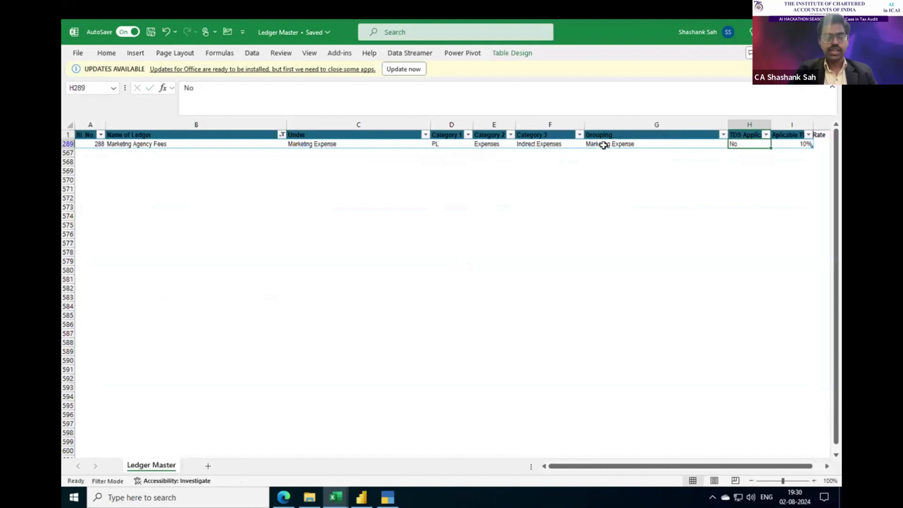
key("alt+a")
key("c")
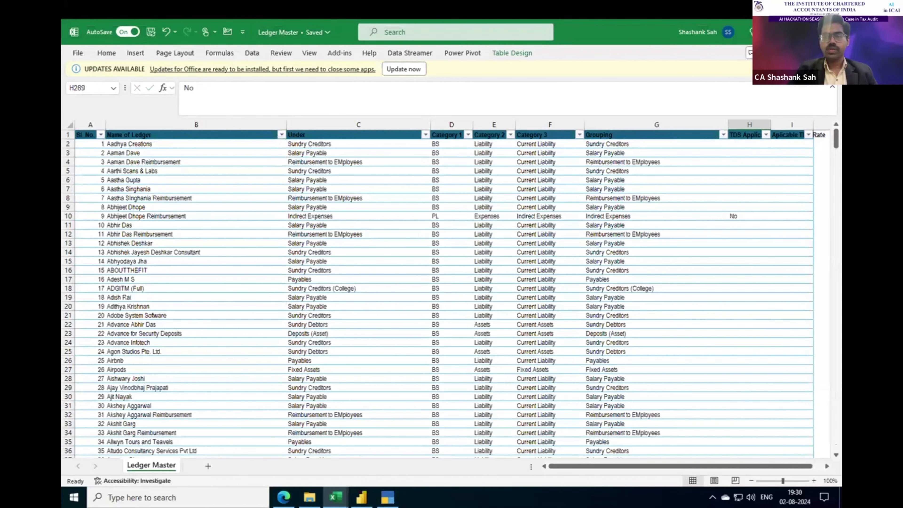
Switch to the TDS Transactions report in Power BI, refresh its data and check the entries in the TDS Not deducted table.
key("alt+Tab")
key("alt+Tab")
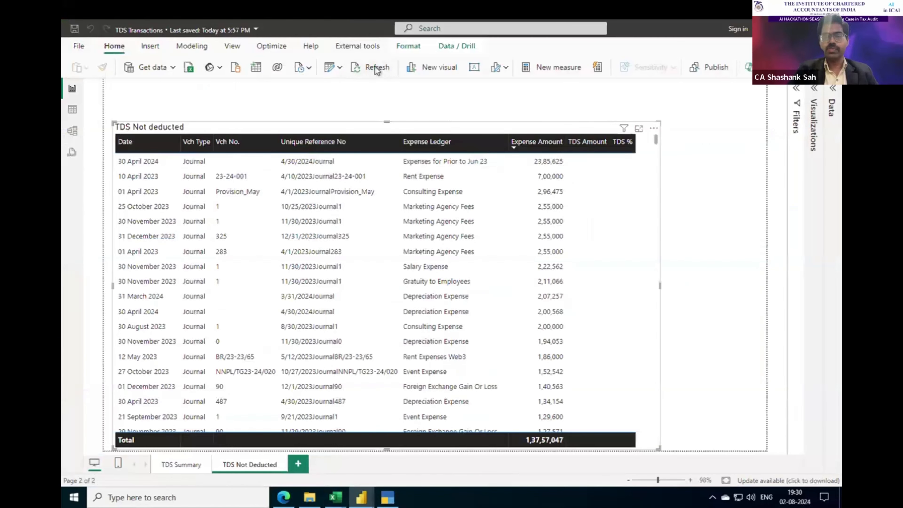
left_click(375, 67)
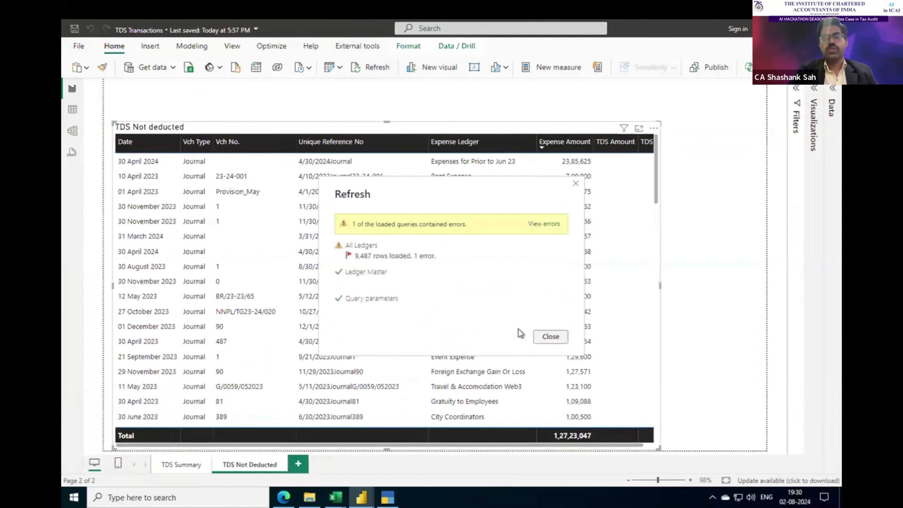
left_click(550, 336)
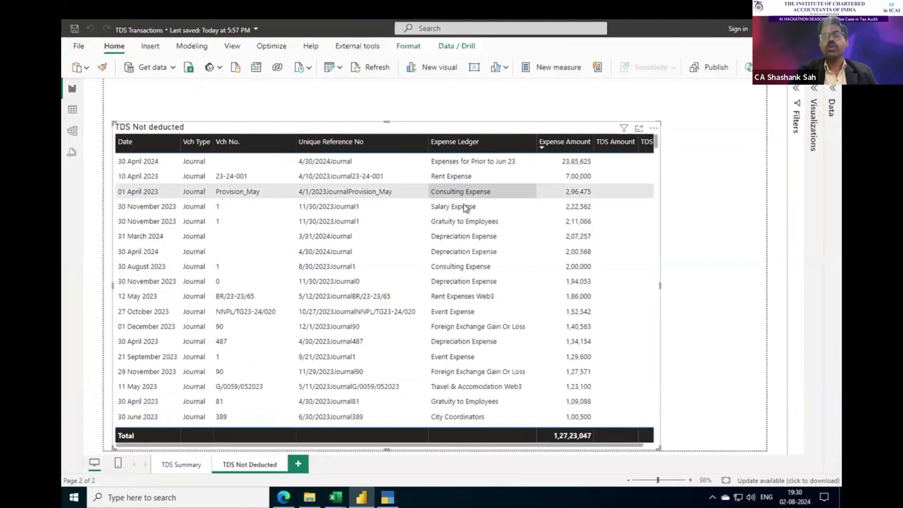
scroll(456, 288, "down", 3)
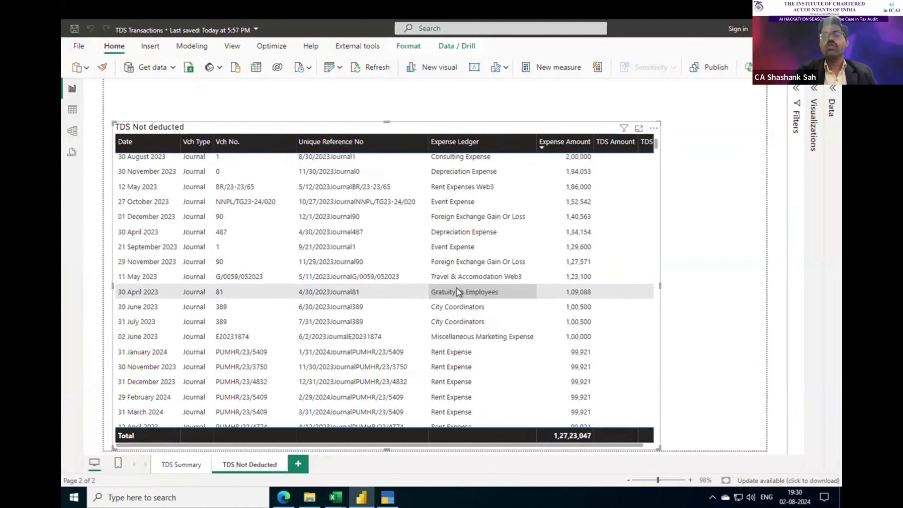
scroll(458, 290, "down", 7)
scroll(458, 292, "up", 10)
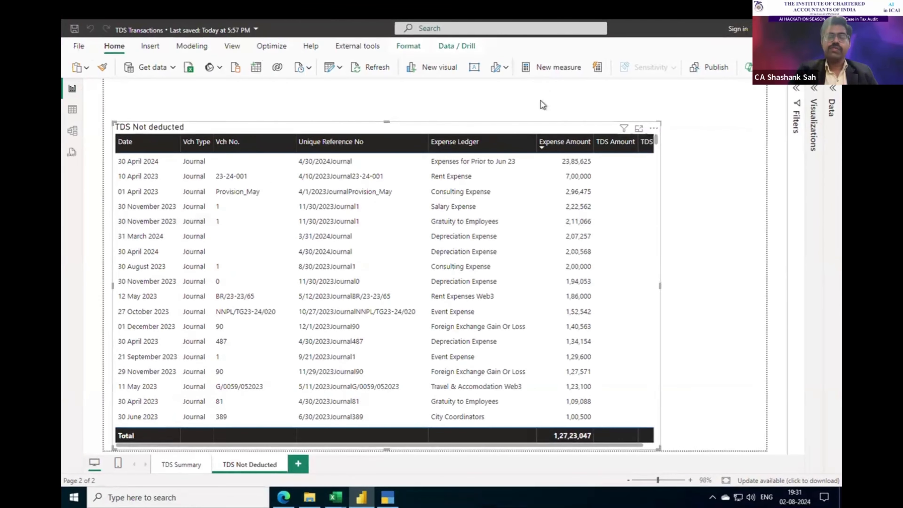
Clear the field search in the Data pane, then view the All Ledgers fields and the Cash Ledger table formula.
left_click(540, 101)
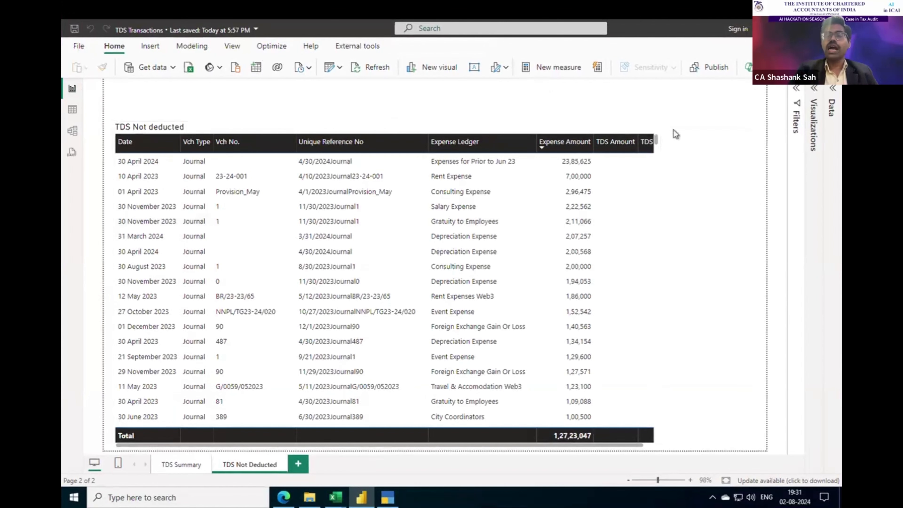
left_click(835, 89)
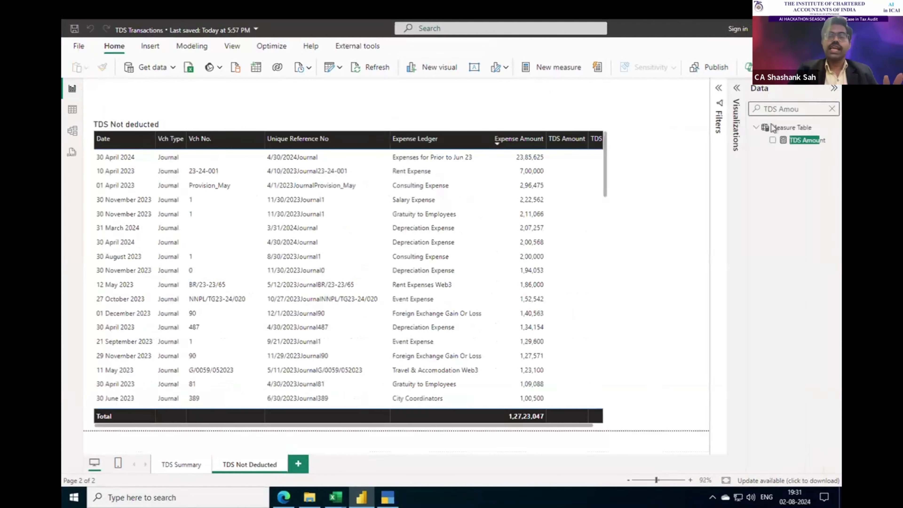
left_click(833, 108)
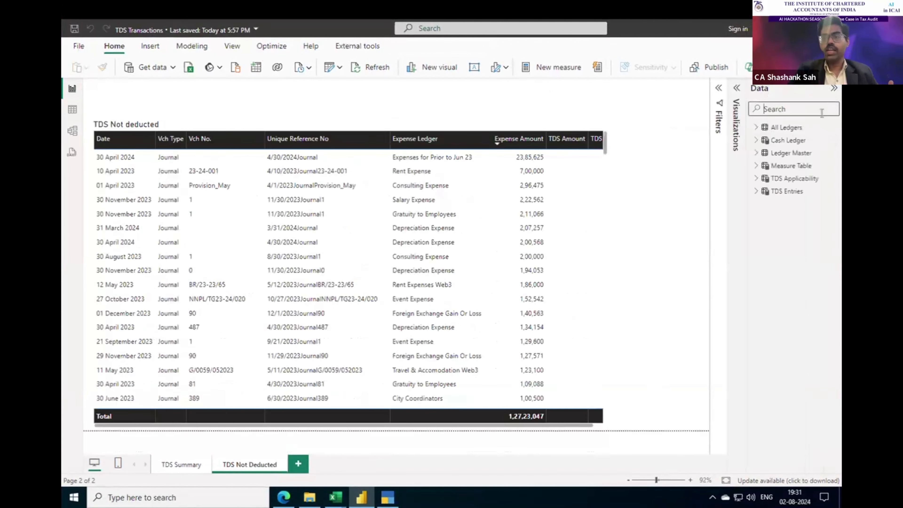
left_click(789, 142)
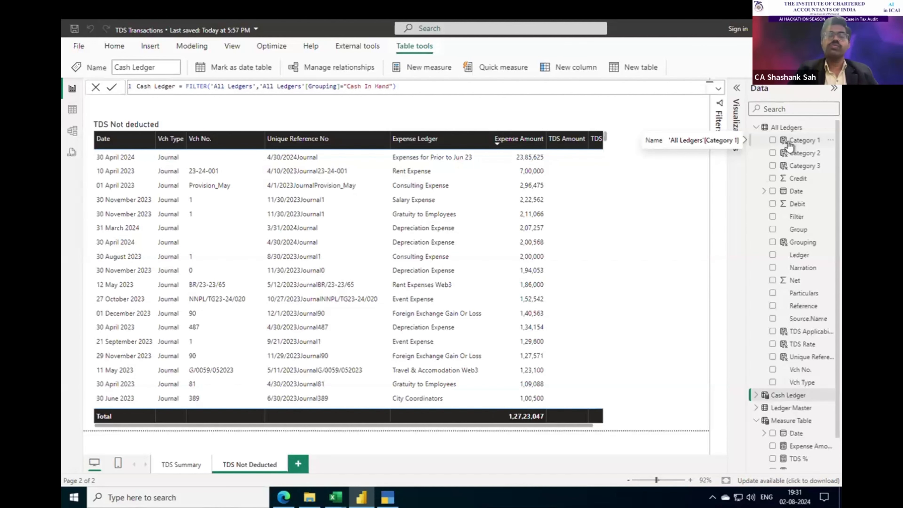
Bring up the overview of open windows and desktops to leave the remote desktop session.
key("ctrl+Up")
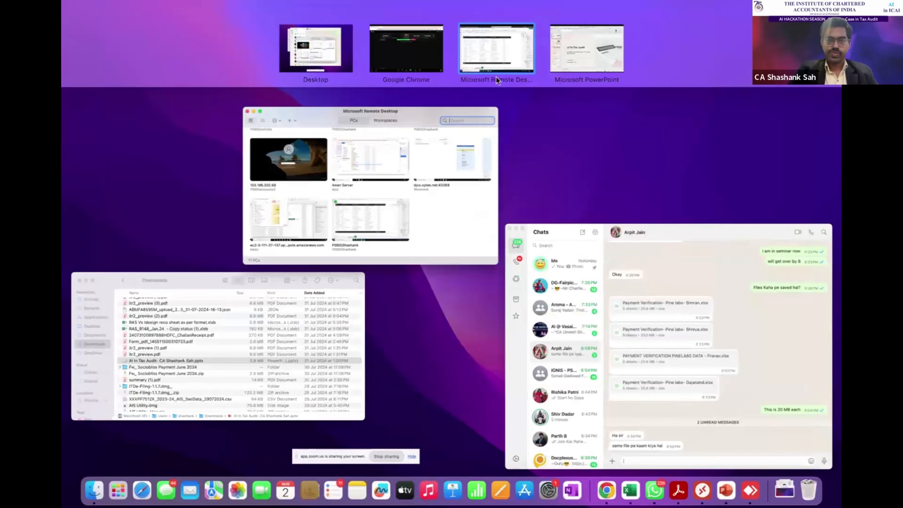